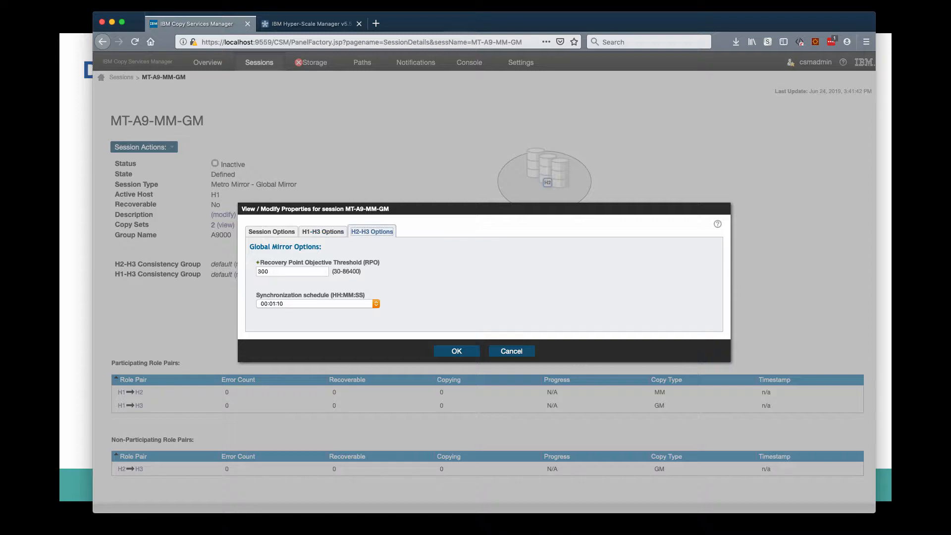
click(258, 272)
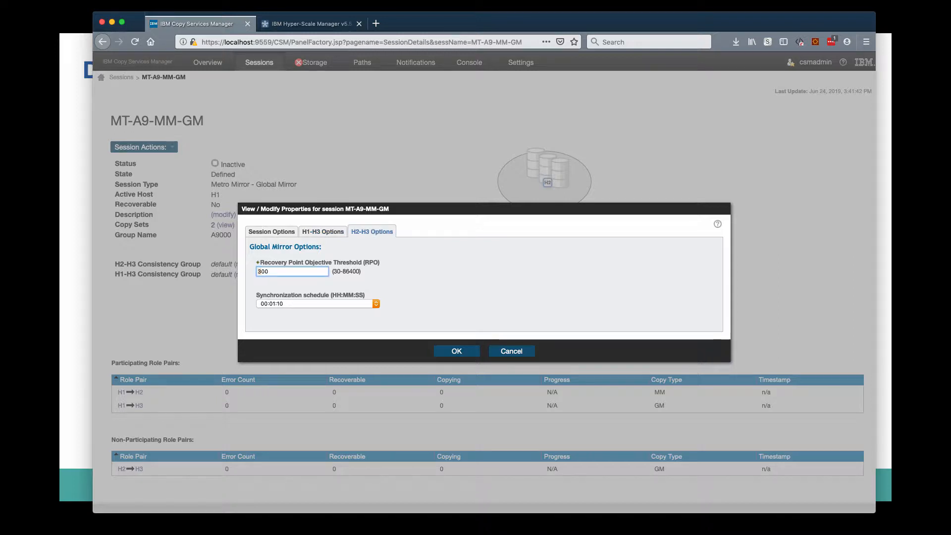
text(5)
click(457, 351)
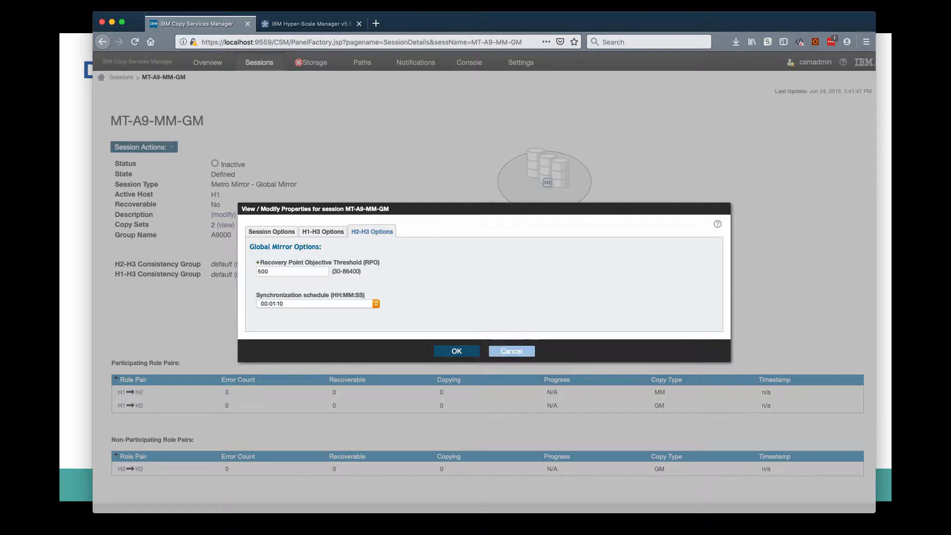
click(512, 352)
Request enabling Dual Control in the server's user administration settings and acknowledge the message.
mouse_move(521, 63)
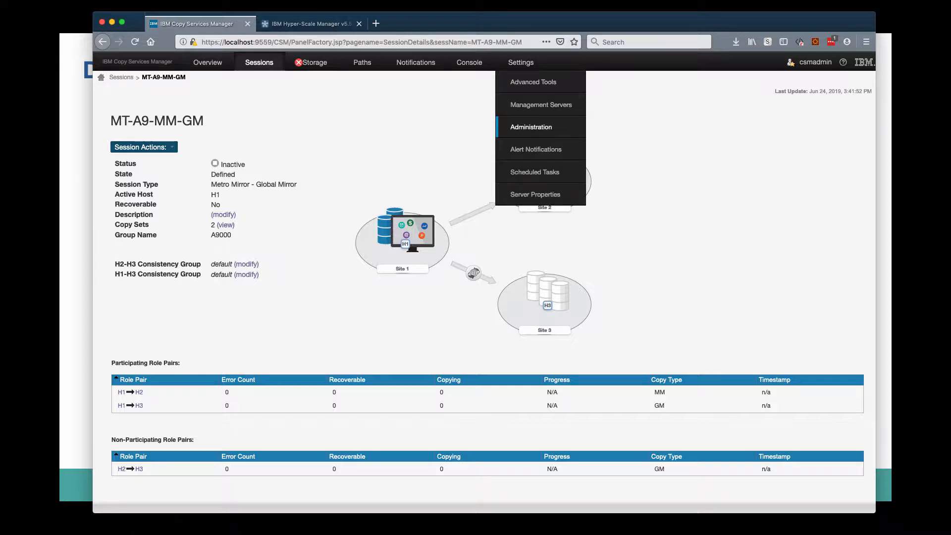
click(531, 127)
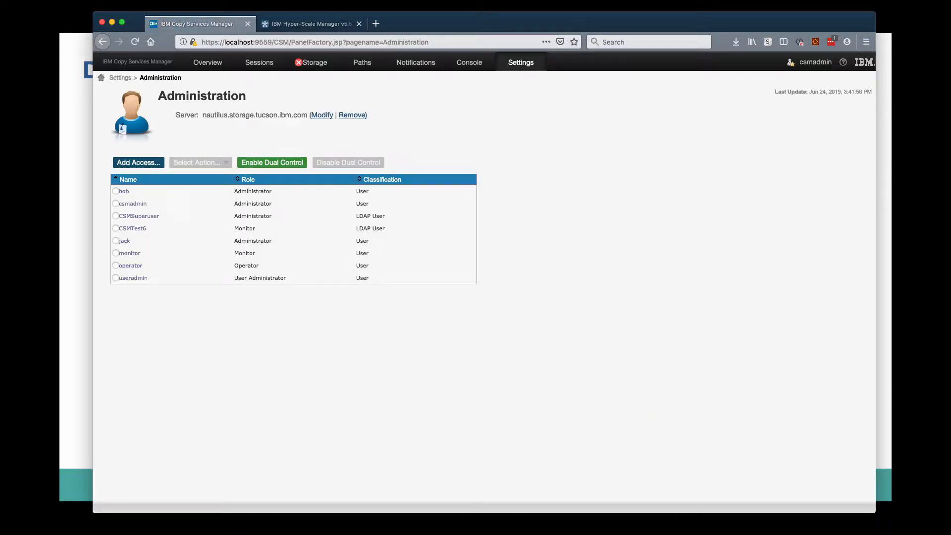
click(272, 163)
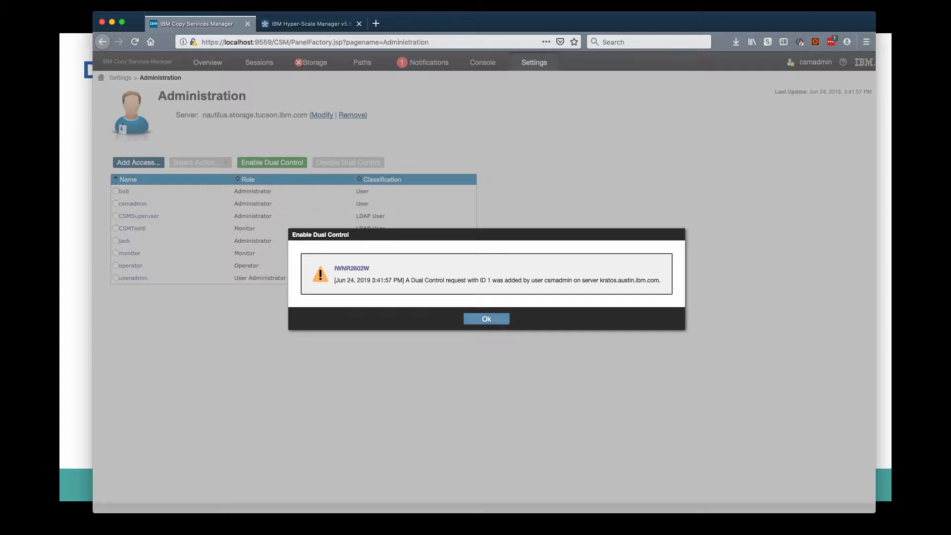
click(486, 319)
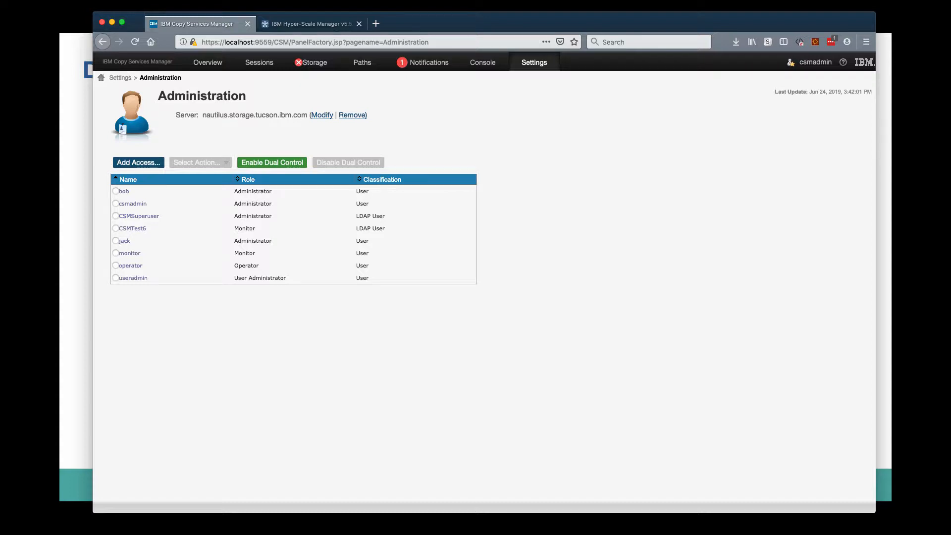
Switch to the second administrator's browser window and approve the pending Set Dual Control request.
key(super+Tab)
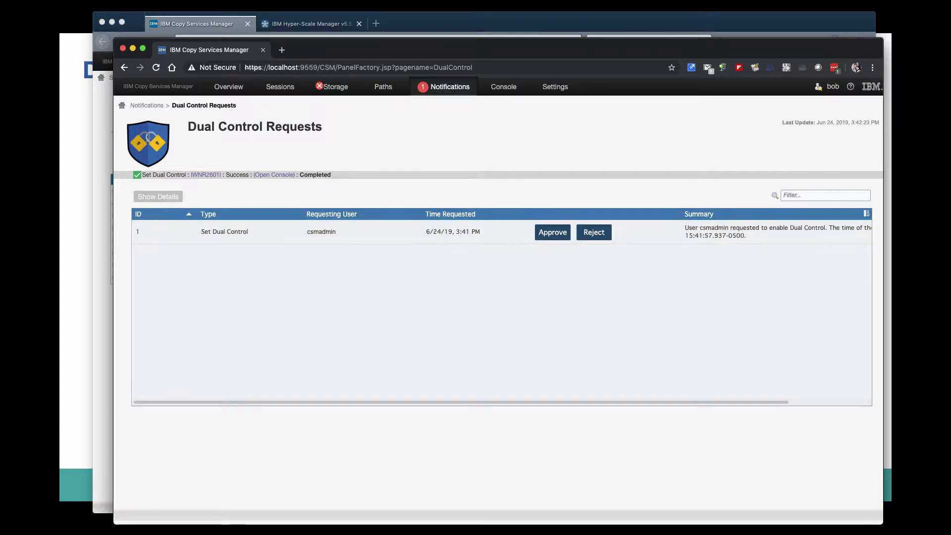
click(553, 232)
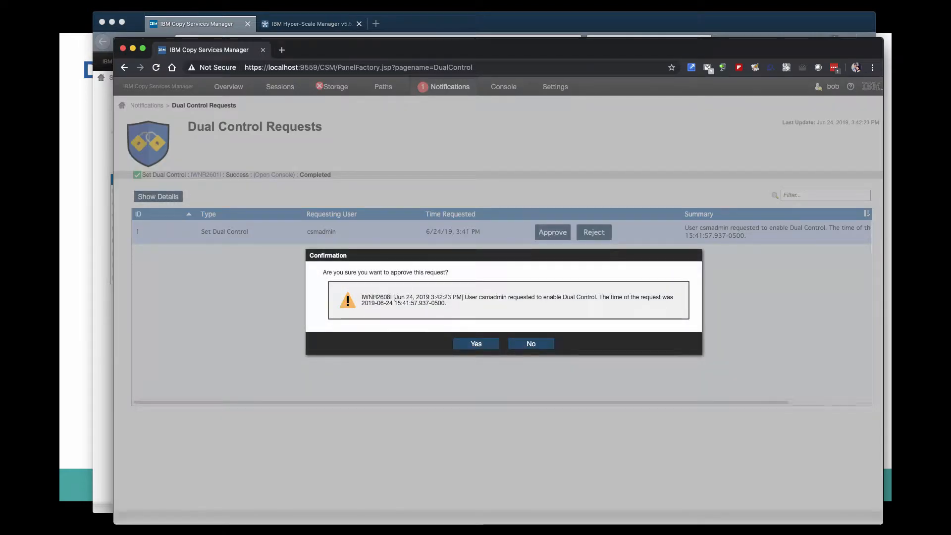
click(477, 343)
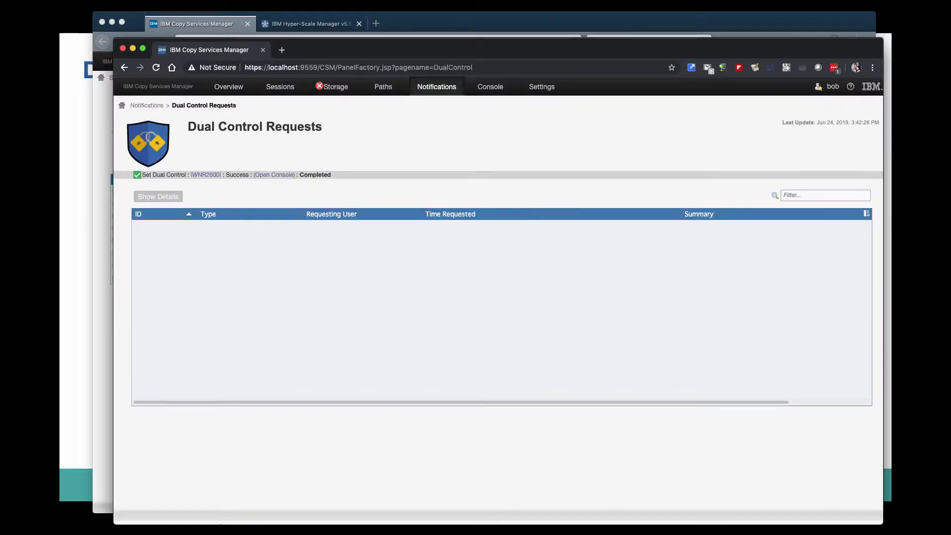
Return to the csmadmin browser window and set the H1-H3 Recovery Point Objective Threshold of session MT-A9-MM-GM to 500.
click(446, 23)
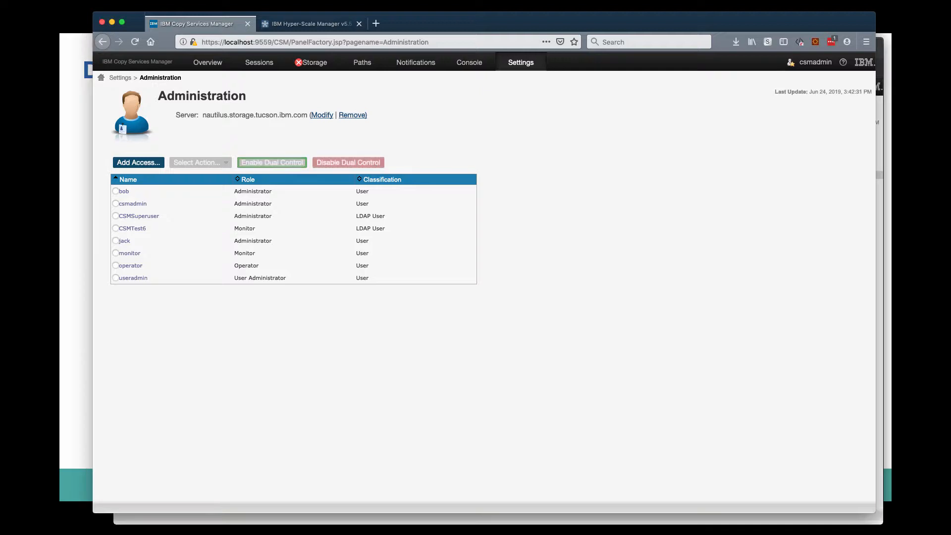
click(259, 63)
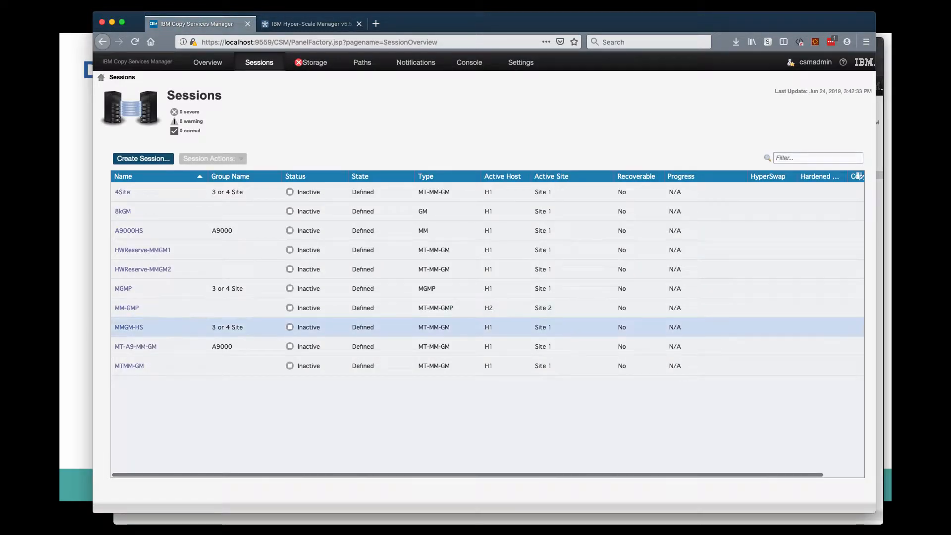
click(248, 346)
click(209, 159)
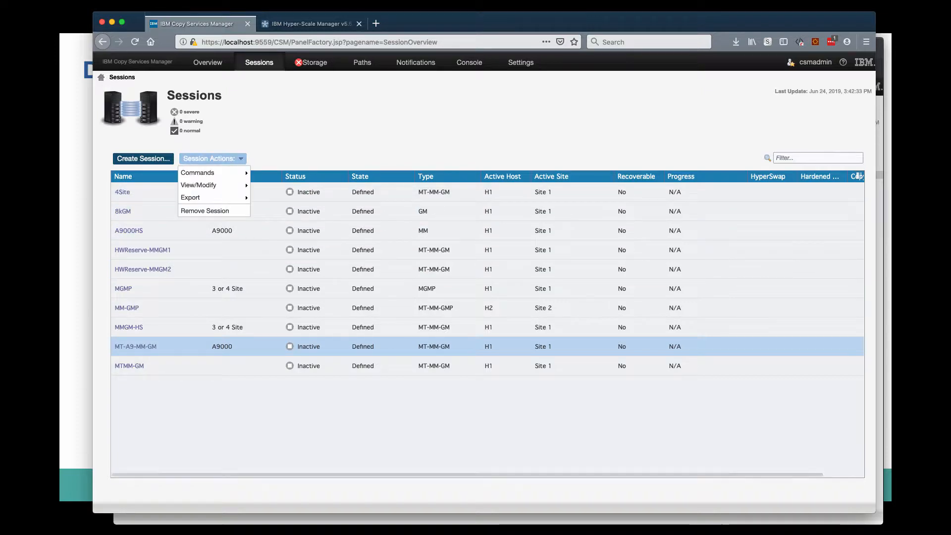
mouse_move(213, 185)
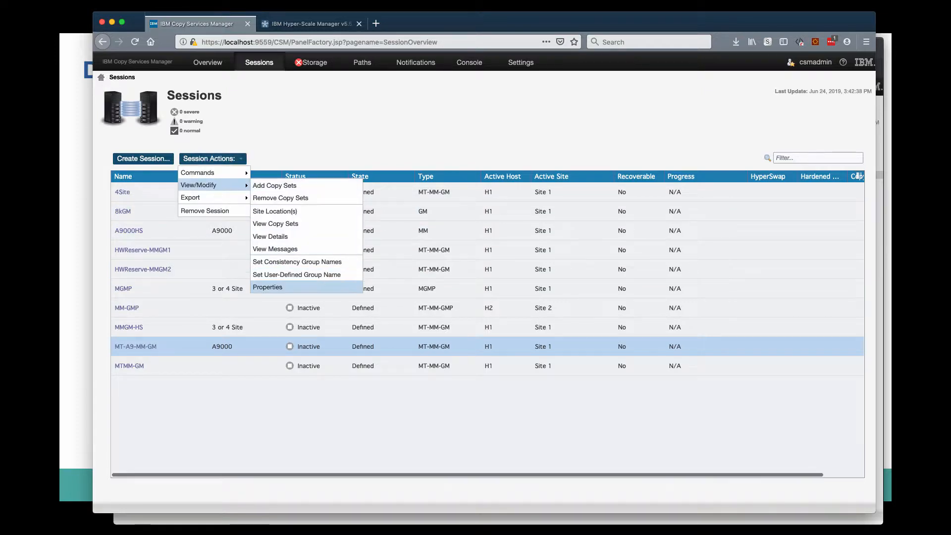
click(268, 287)
click(323, 232)
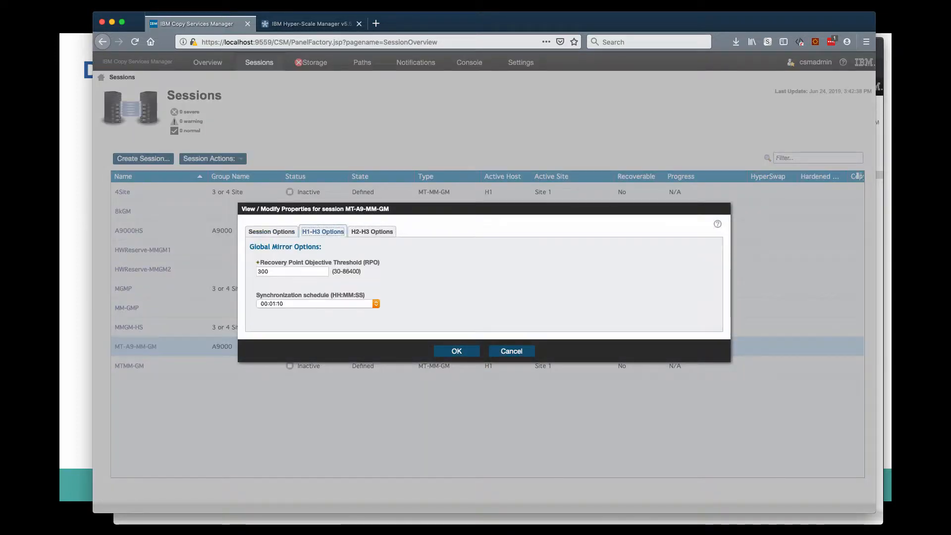
click(259, 272)
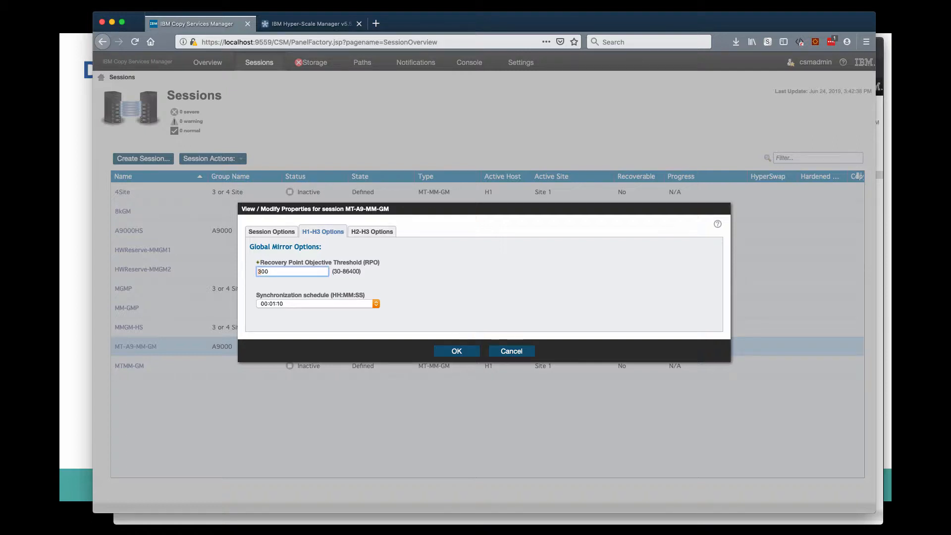
Set the H2-H3 Recovery Point Objective Threshold to 600 and submit the session property changes.
click(372, 232)
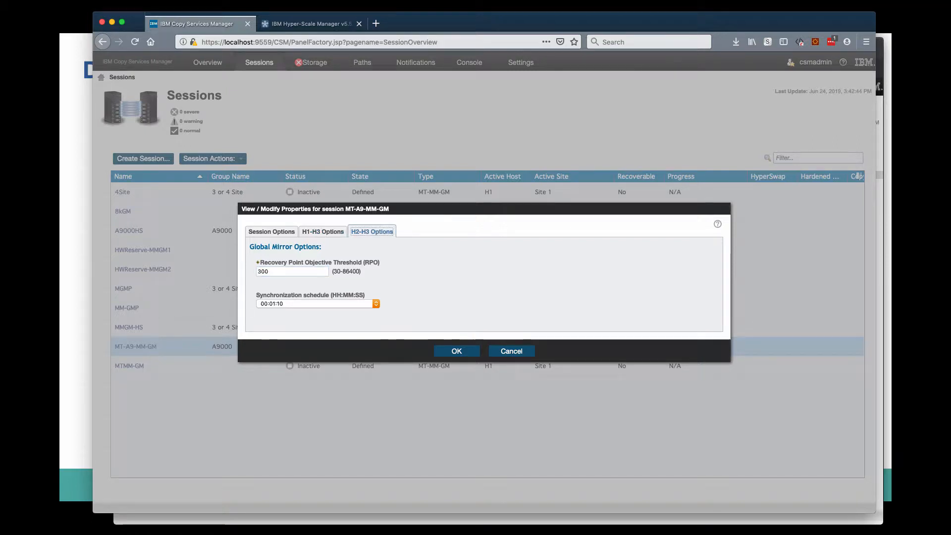
click(260, 271)
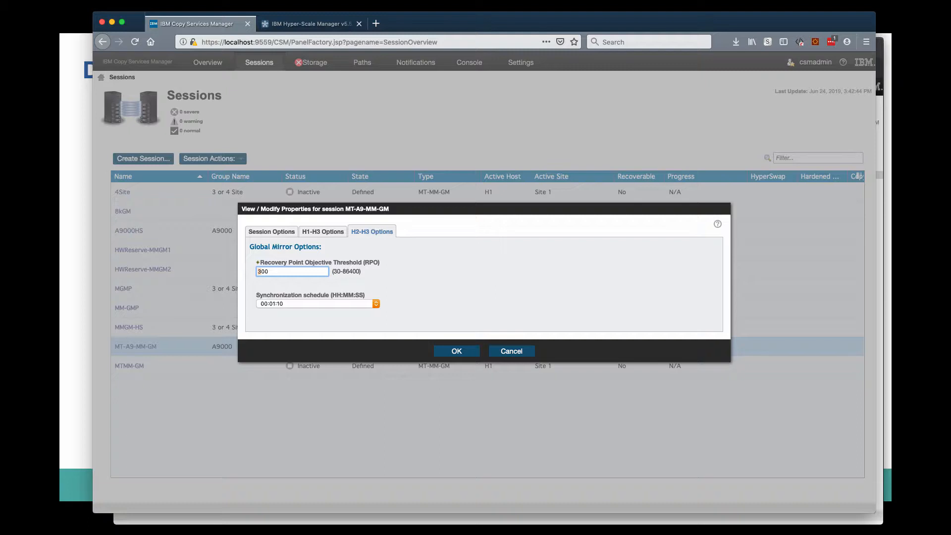
key(BackSpace)
text(6)
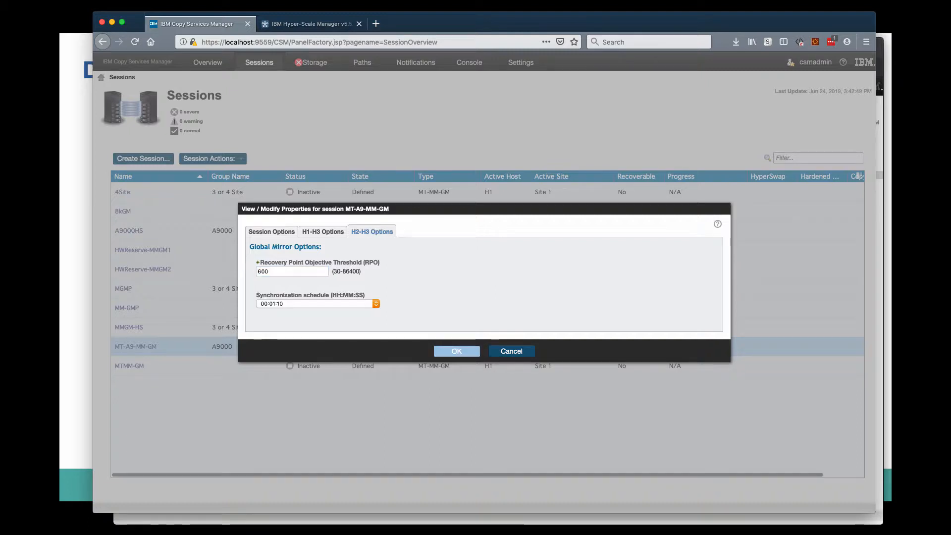
click(457, 351)
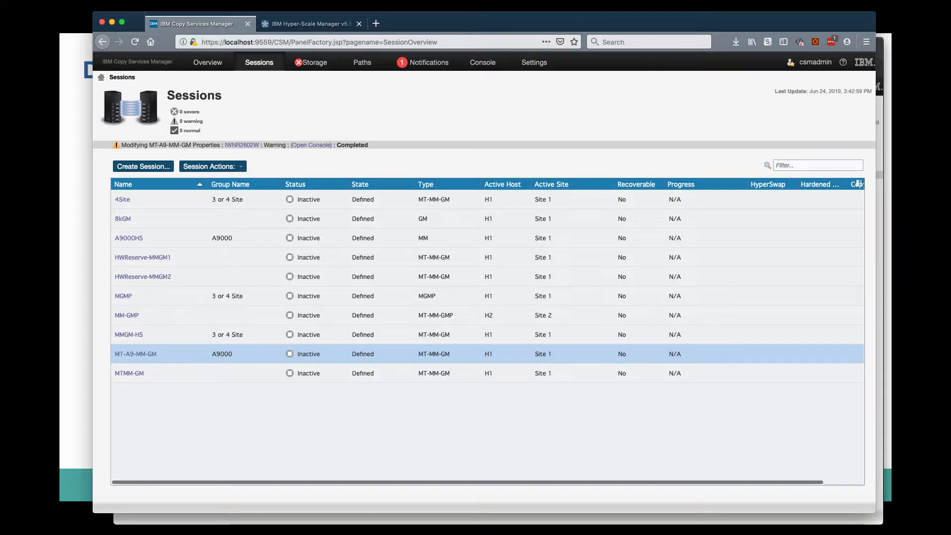
Switch to the second administrator's browser window and review the H1-H3 and H2-H3 options in the pending Properties request's details.
key(super+Tab)
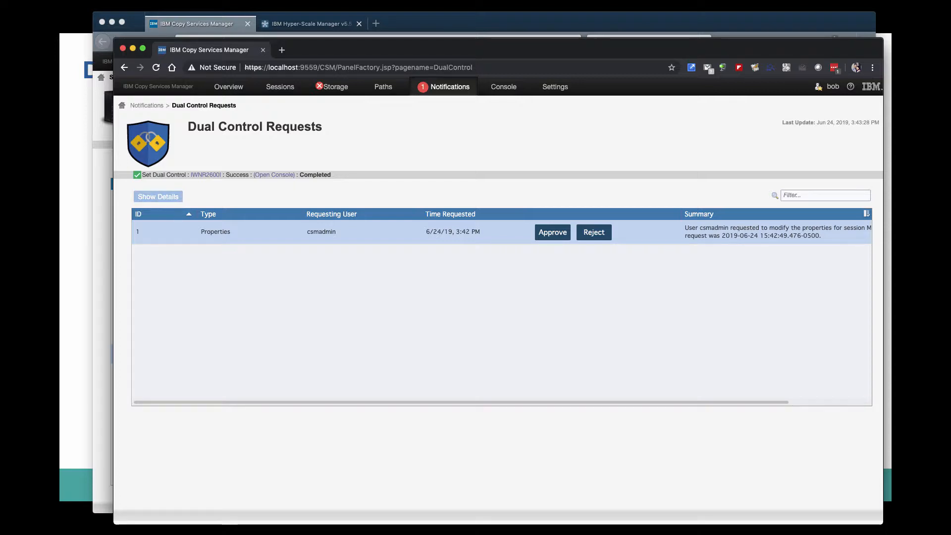
click(158, 197)
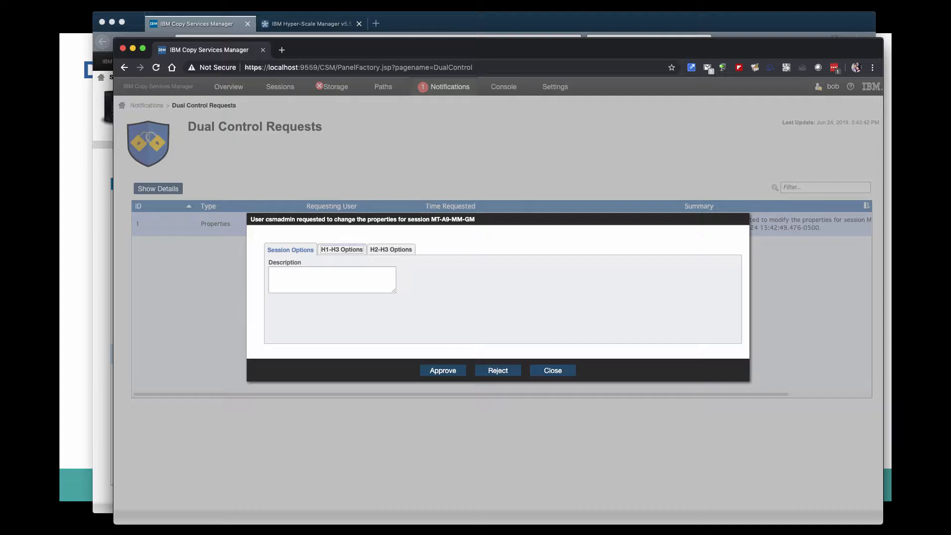
click(342, 250)
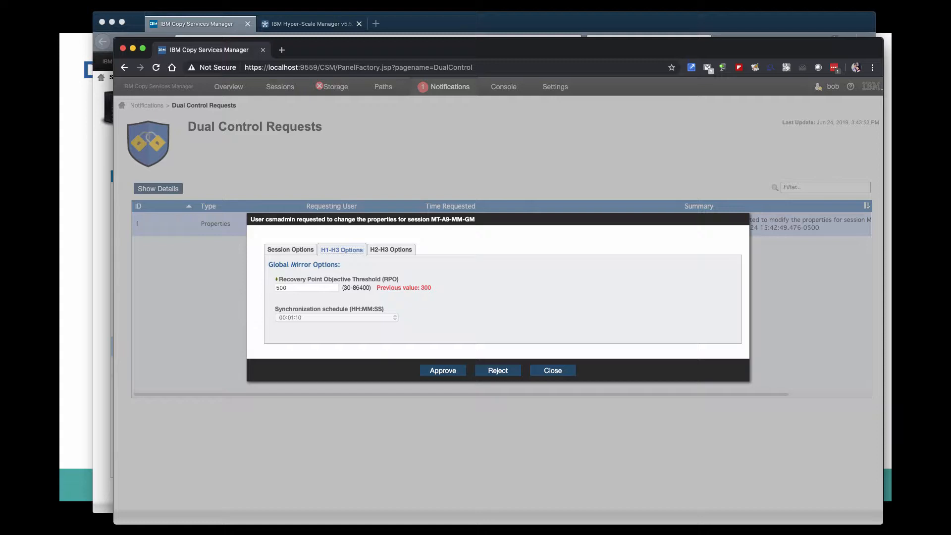
click(391, 250)
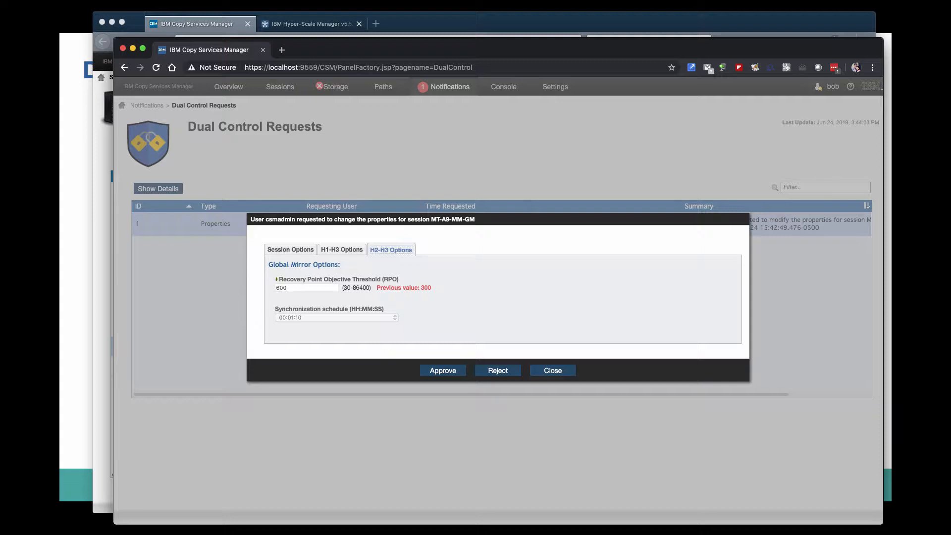
Reject the pending Properties request with the reason "RPO setting is too high" and dismiss the confirmation.
click(498, 371)
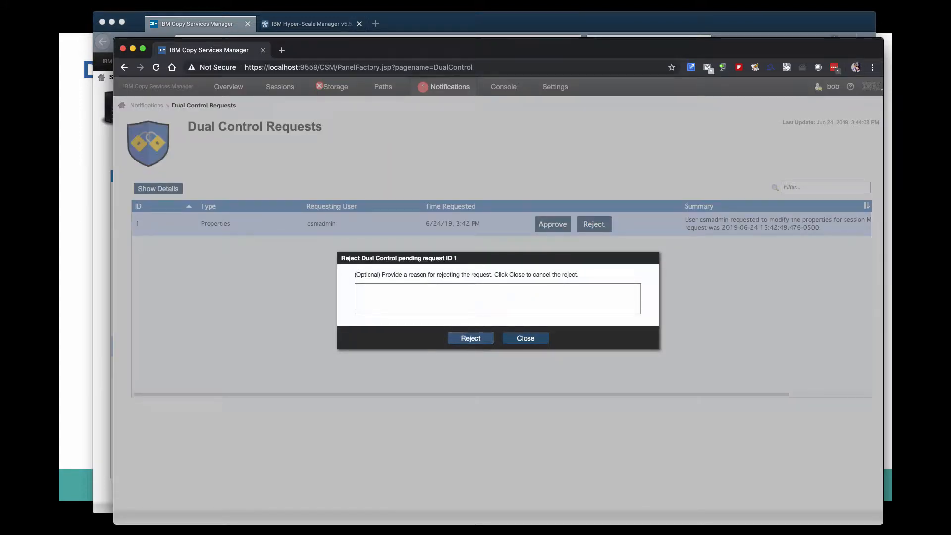
click(497, 299)
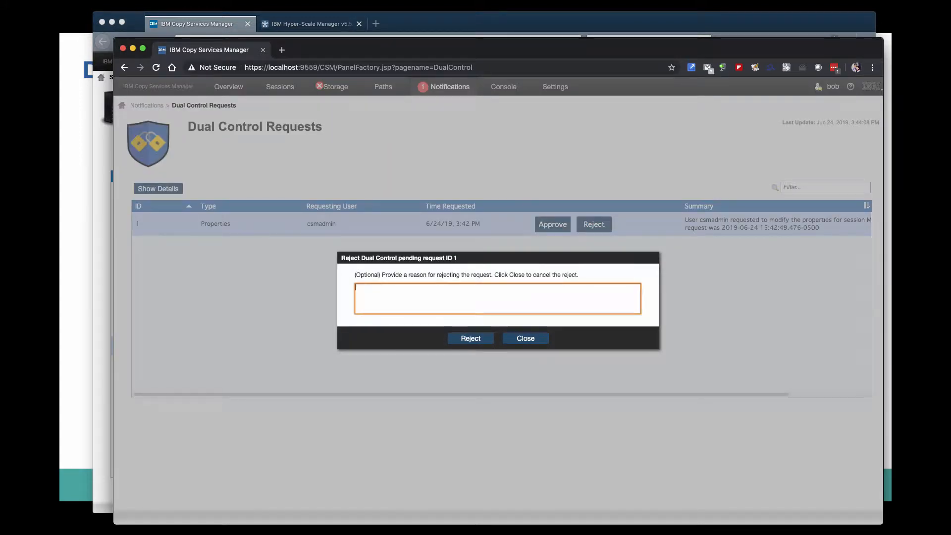
text(P)
text(RPO)
text( setting i)
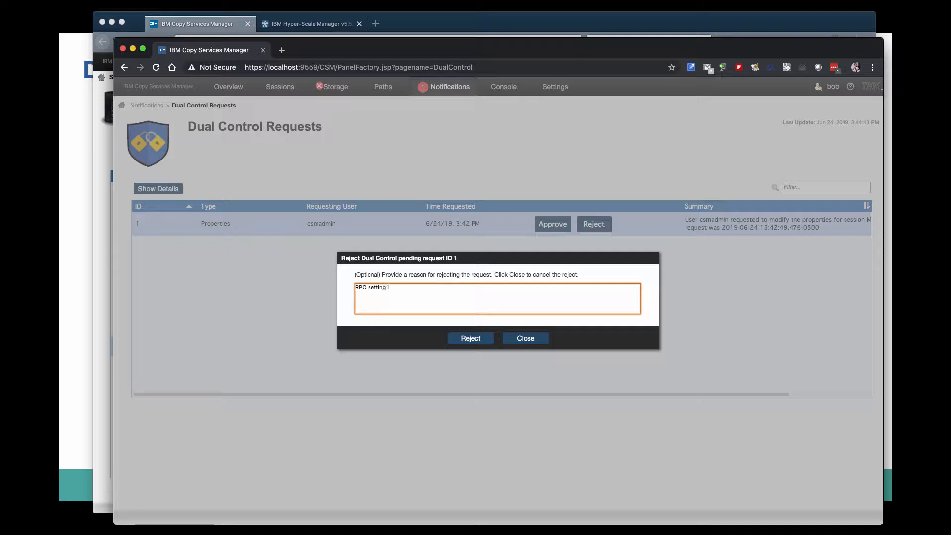
text(s too high)
click(471, 338)
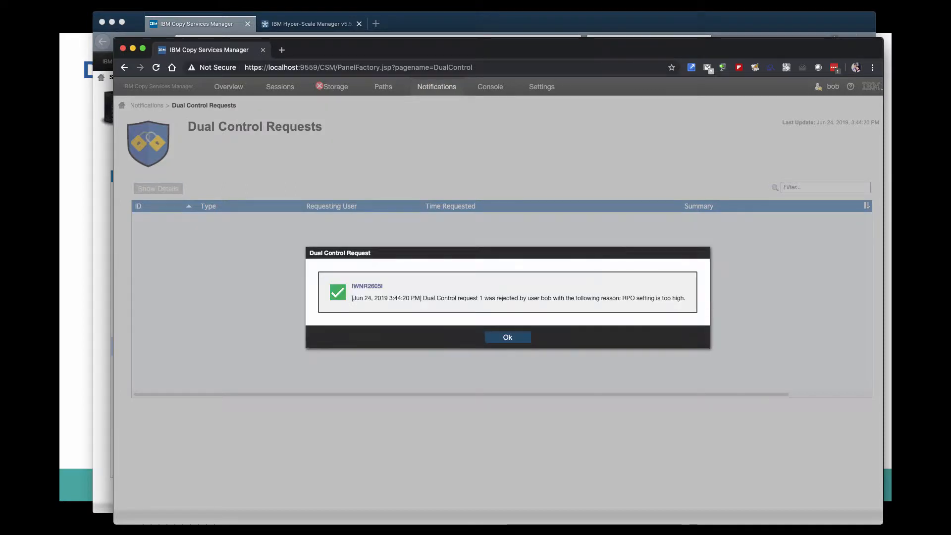
click(506, 336)
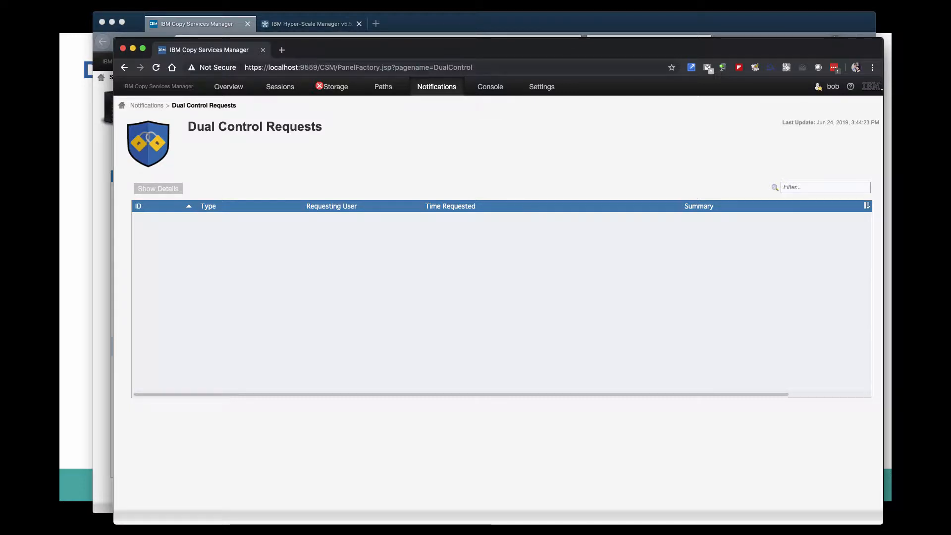
In the csmadmin browser window, submit removal of session MM-GMP's copy set for host volume C000, removing hardware relationships without forcing.
click(429, 23)
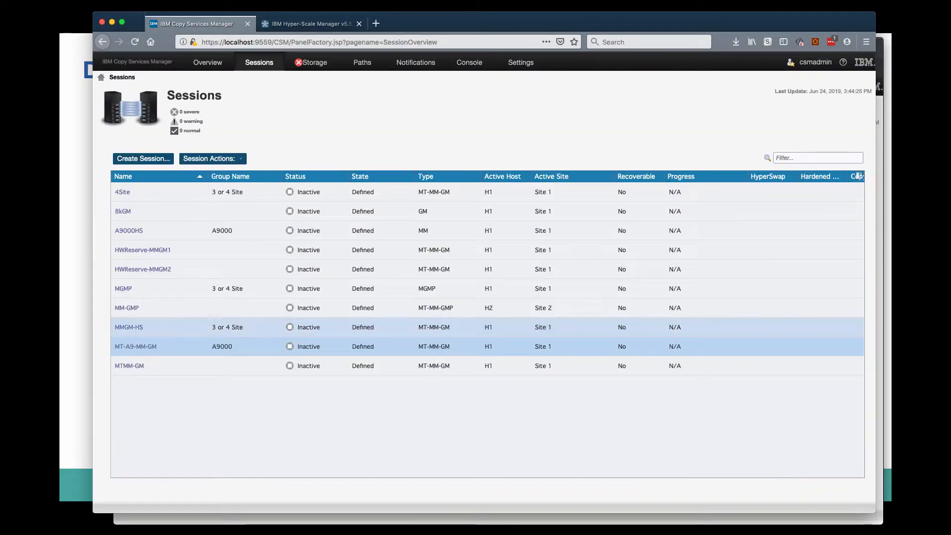
click(397, 308)
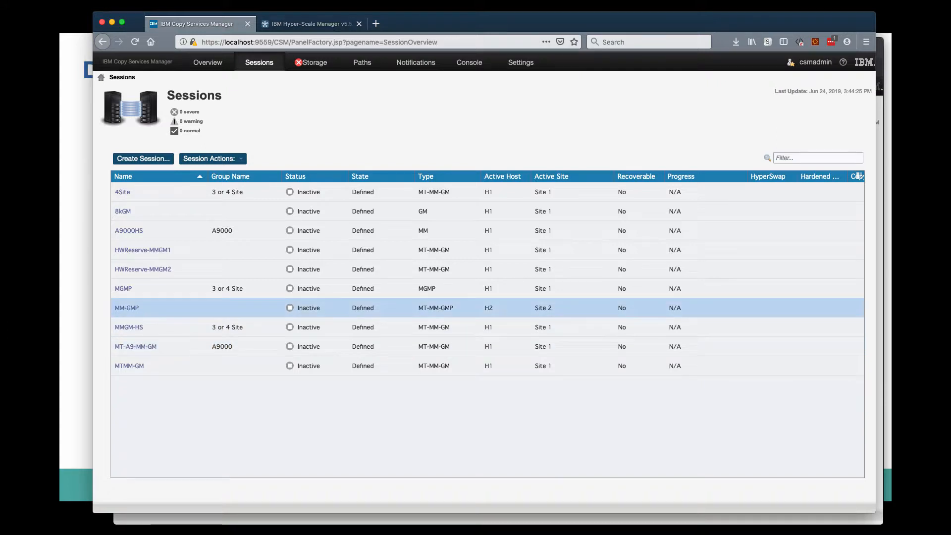
click(213, 159)
mouse_move(213, 186)
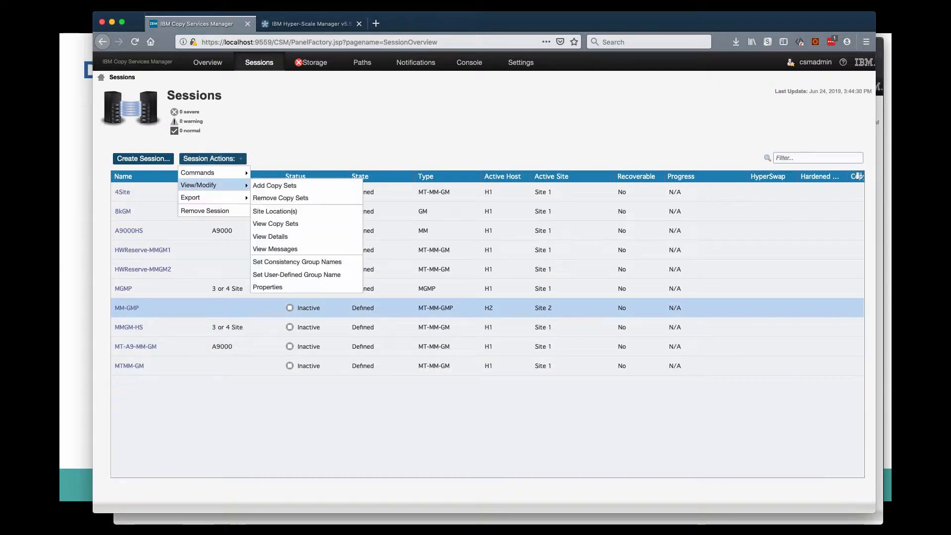
click(281, 198)
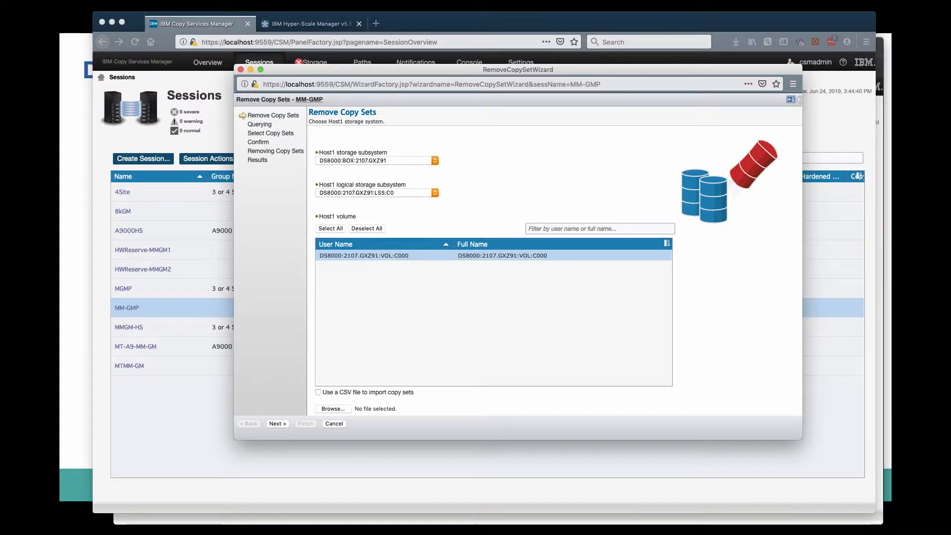
click(278, 425)
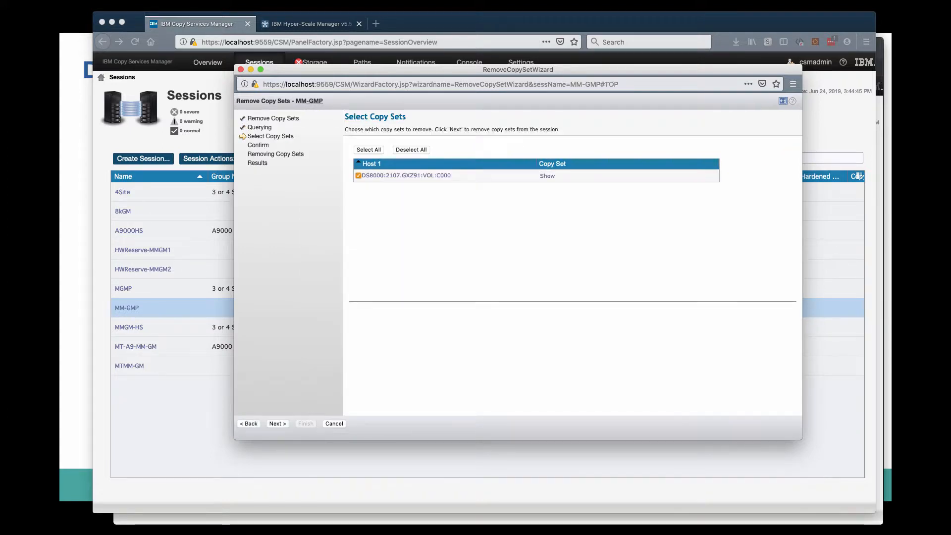
click(278, 425)
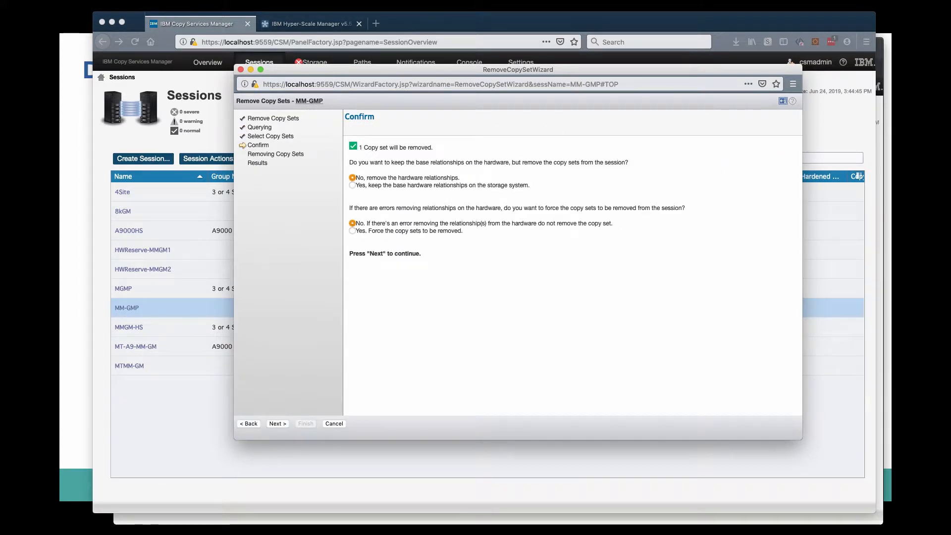
click(278, 424)
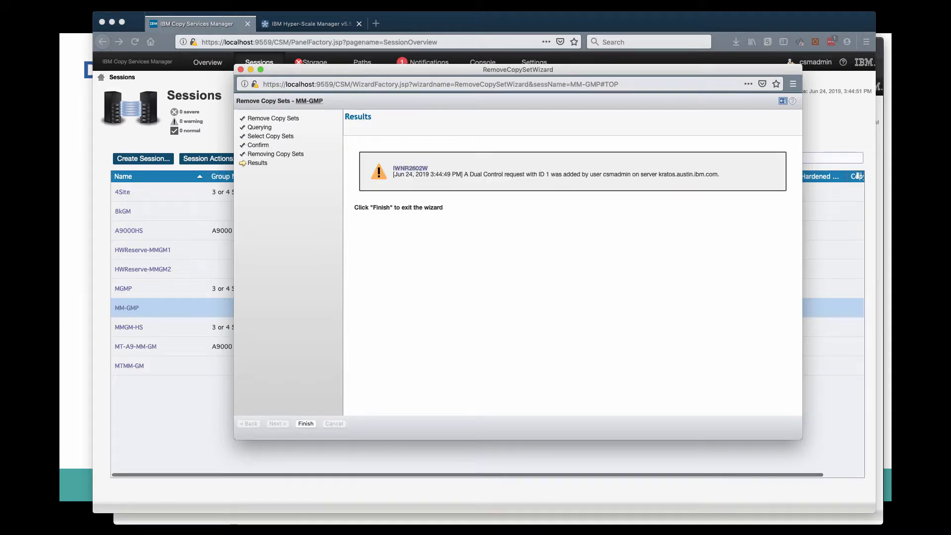
Finish the Remove Copy Sets wizard, and in the second administrator's window review the pending Copy Set request's details, including all volumes of host volume C000's copy set.
click(305, 424)
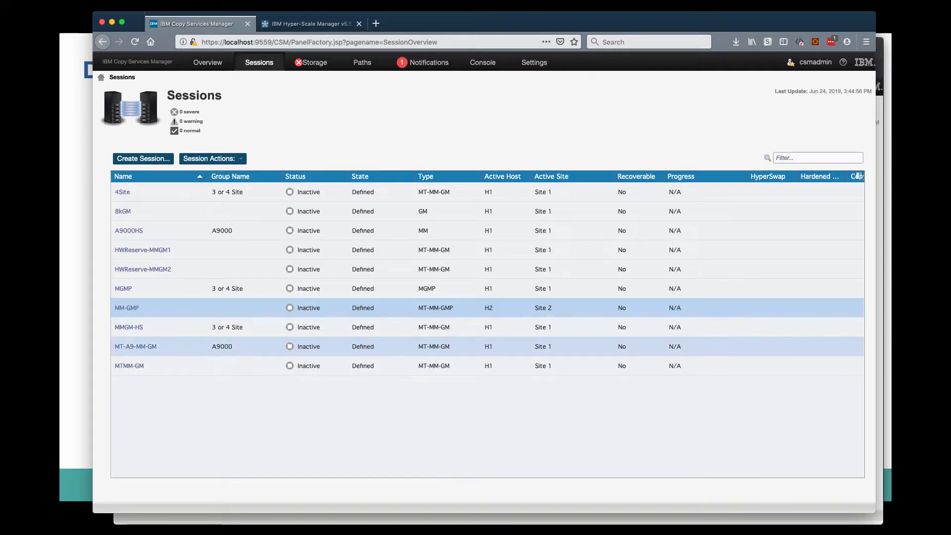
key(super+Tab)
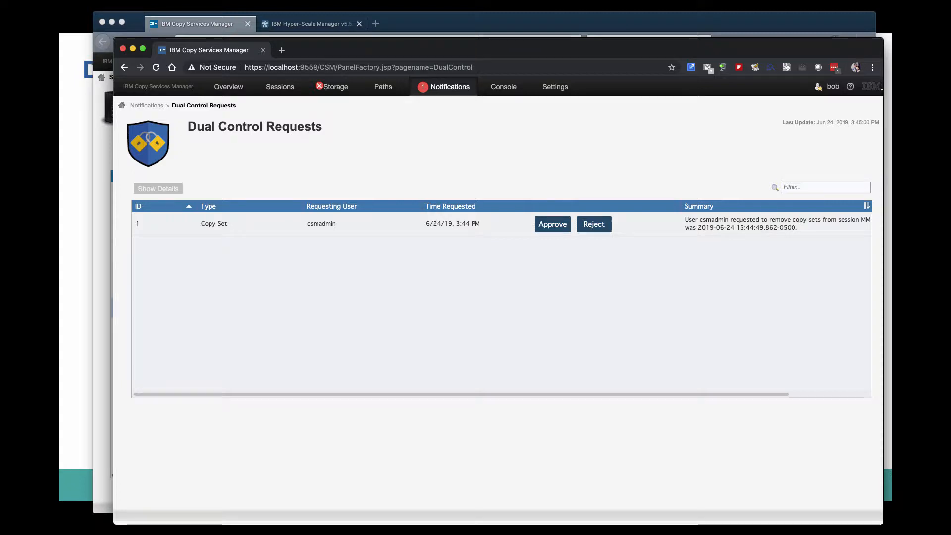
click(367, 224)
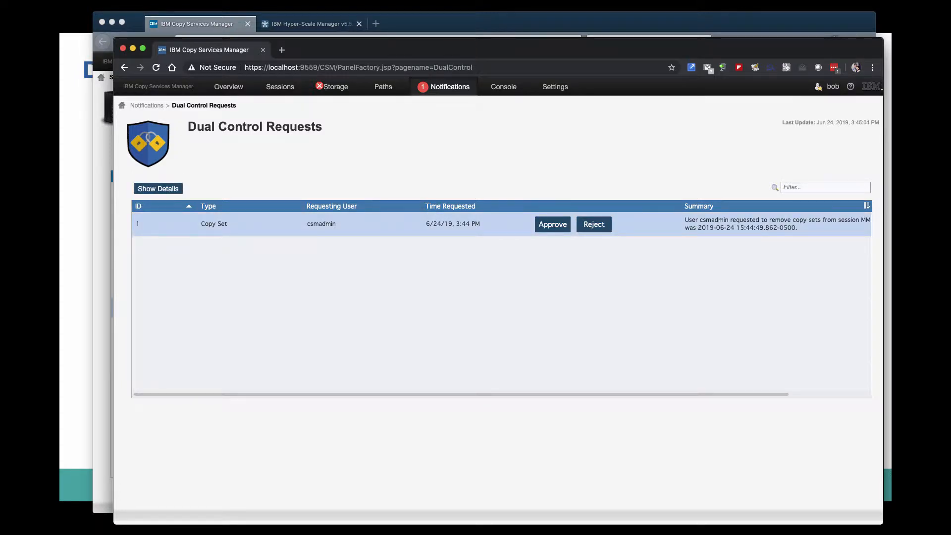
click(158, 189)
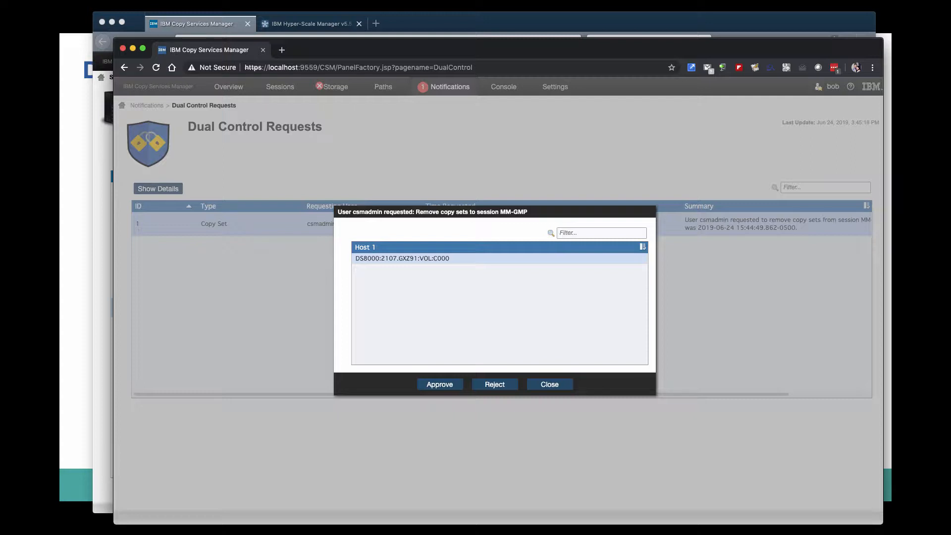
mouse_move(403, 259)
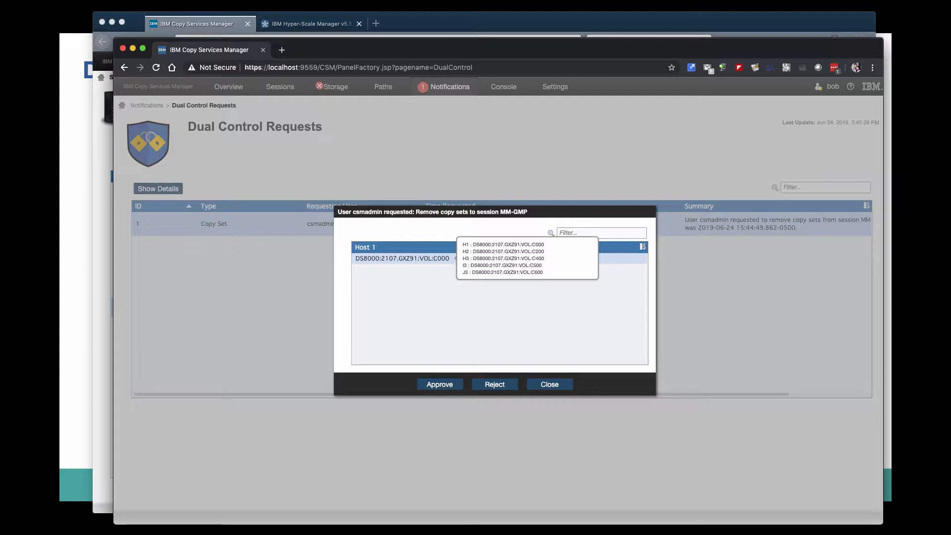
Reject the pending Copy Set removal request with the reason "C000 is VERY important!" and dismiss the confirmation.
click(495, 384)
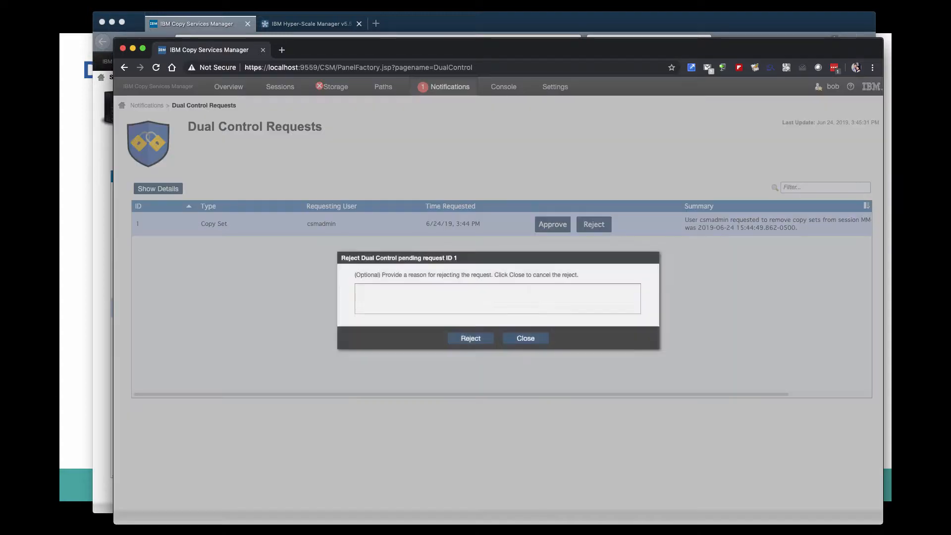
text(C0)
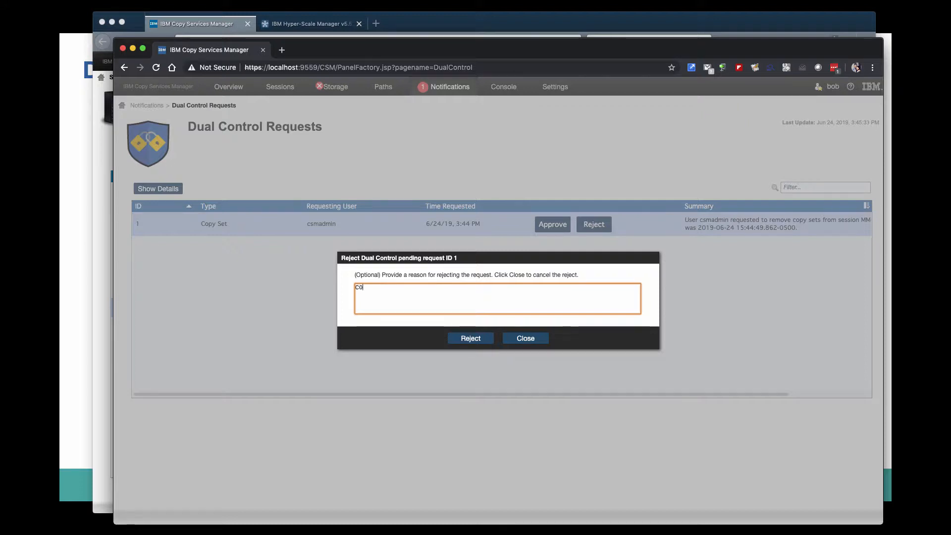
text(00 is VERY important!)
click(471, 338)
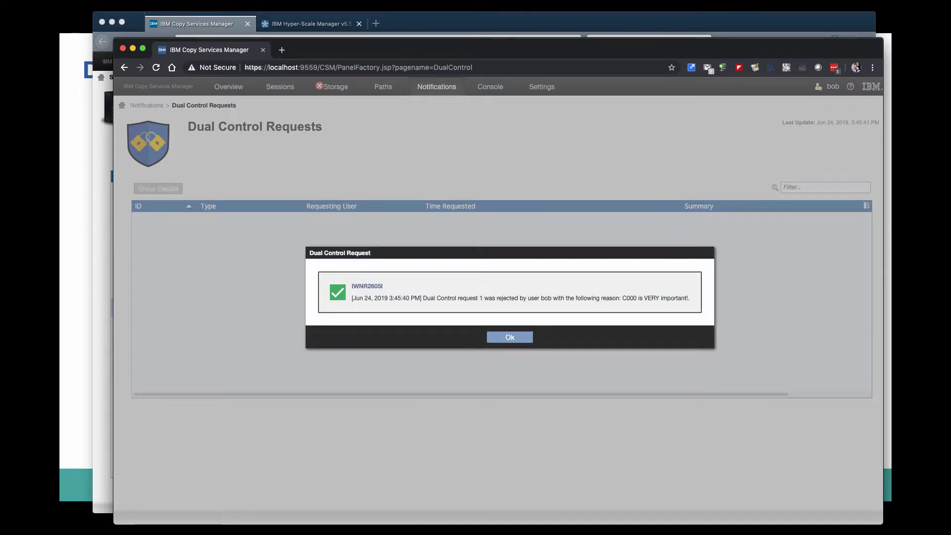
click(510, 337)
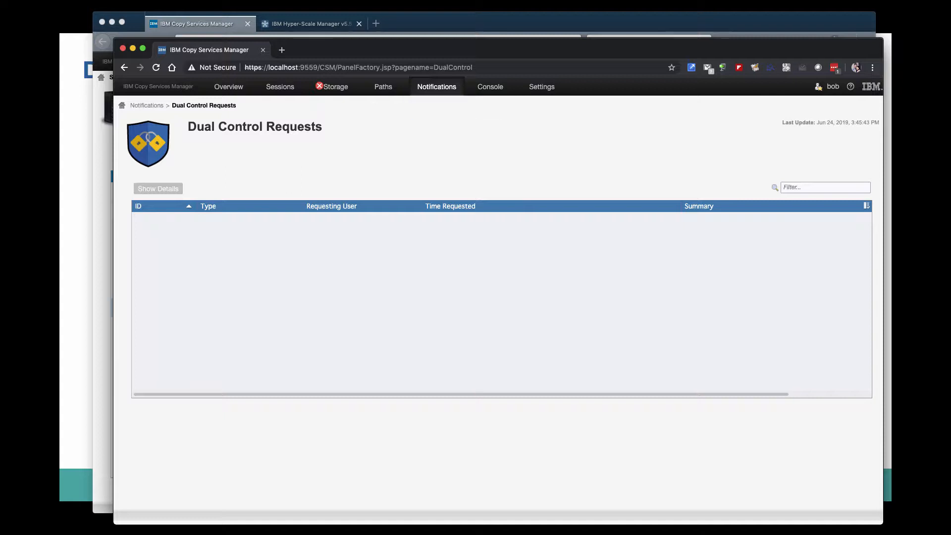
In the csmadmin window, modify the scheduled task "flash task": rename it "flash task 2" and enable creating a PE package on error.
key(super+Tab)
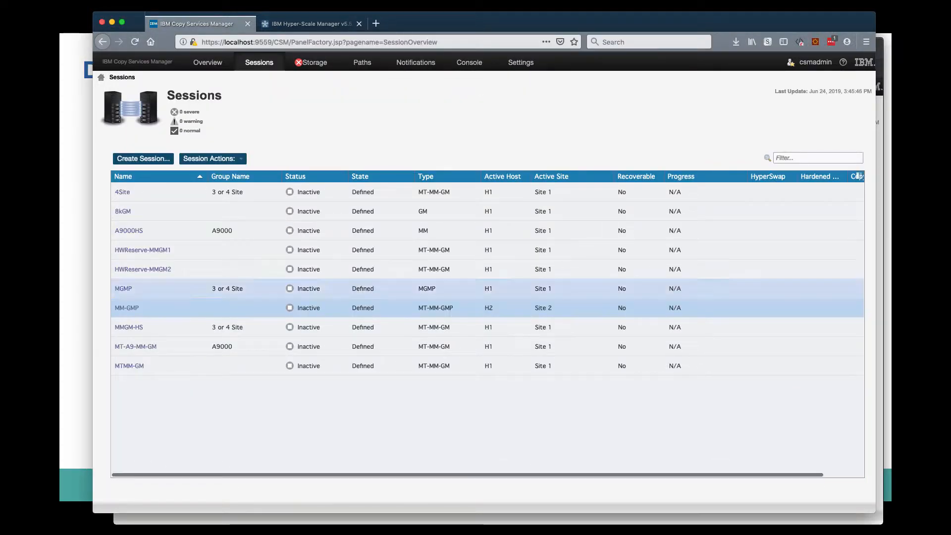
mouse_move(521, 63)
click(535, 172)
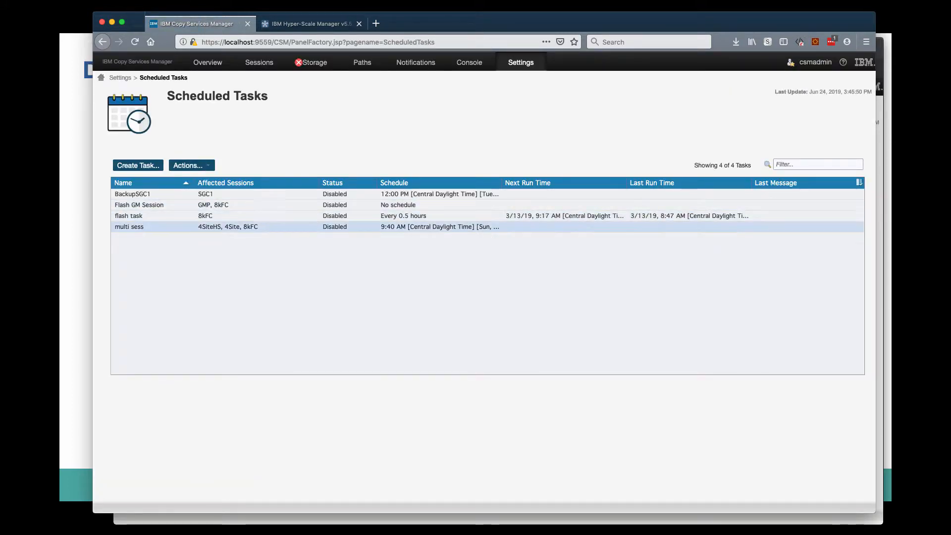
click(278, 216)
click(192, 165)
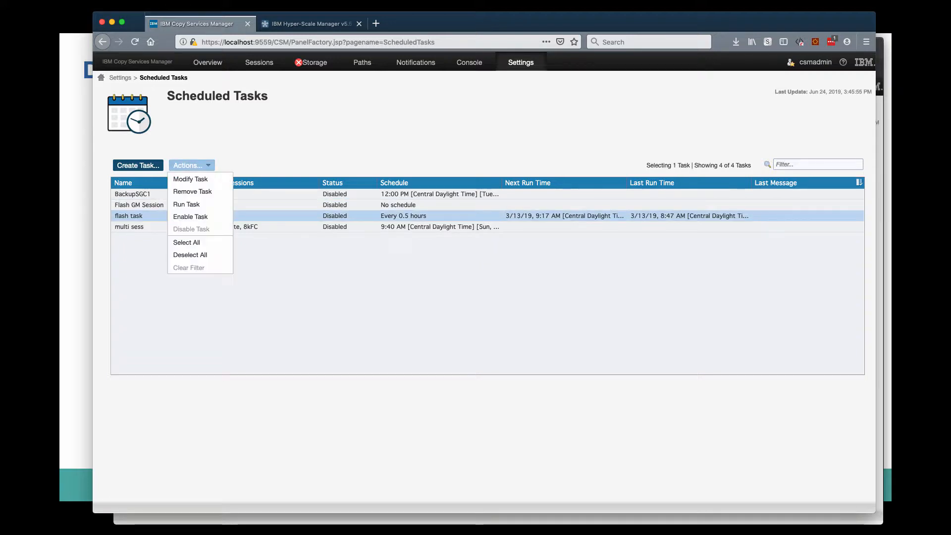
click(191, 179)
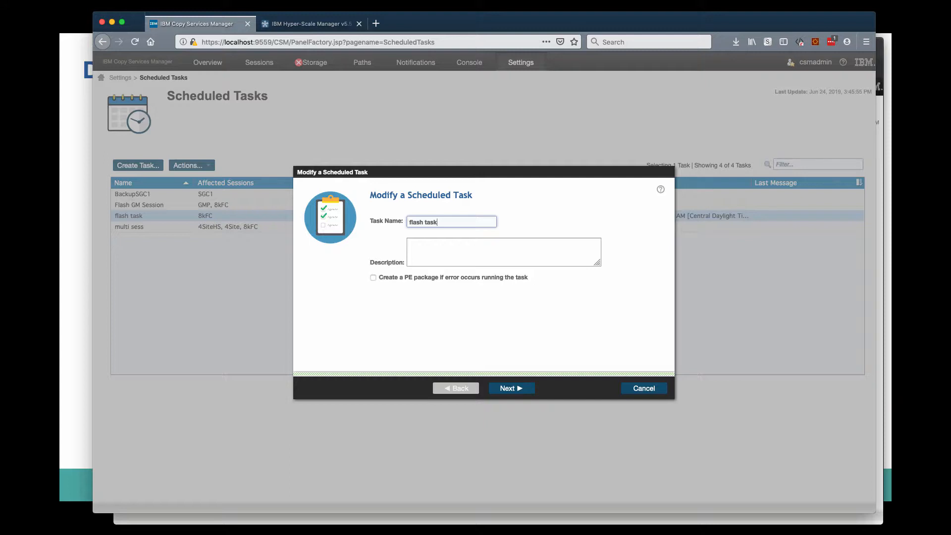
text(2)
click(373, 278)
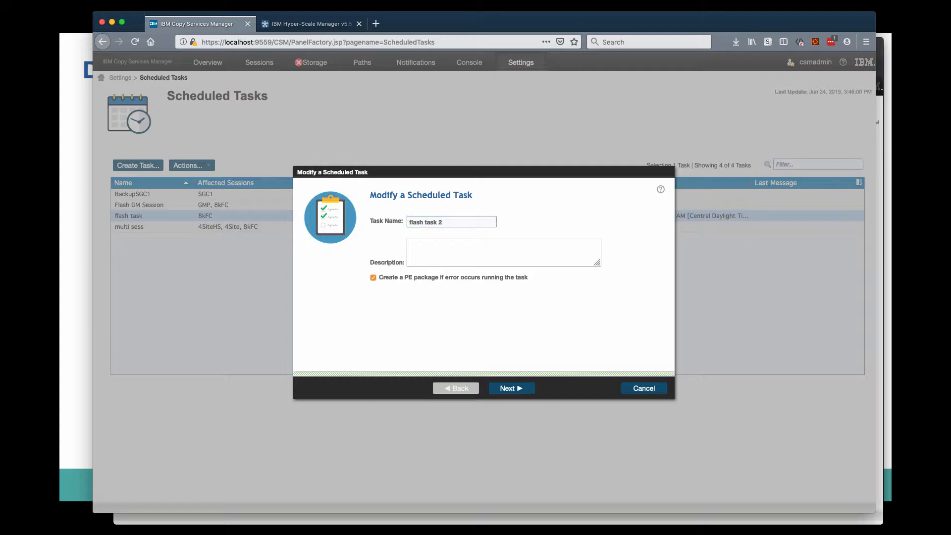
click(511, 388)
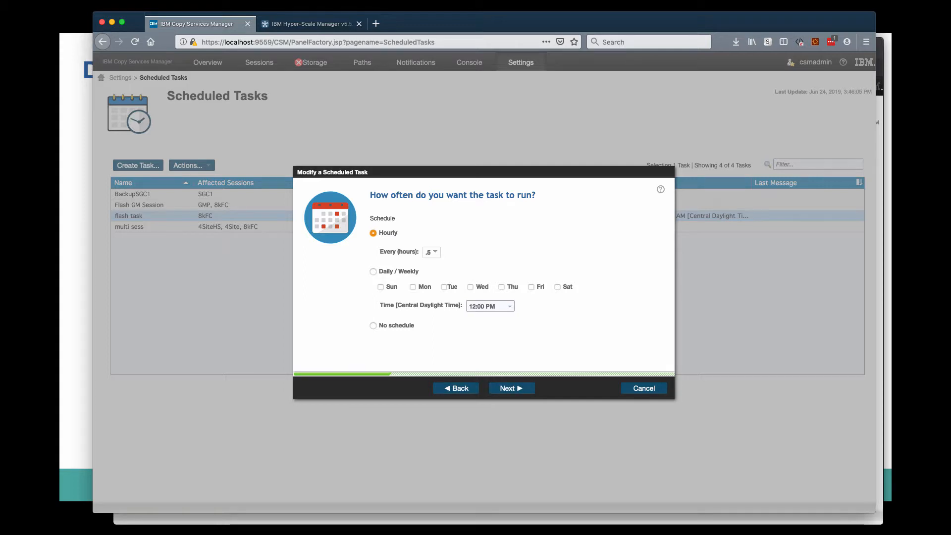
Set the task's schedule to Daily / Weekly on Mon, Wed and Fri at 8:00 AM.
click(373, 271)
click(381, 287)
click(444, 287)
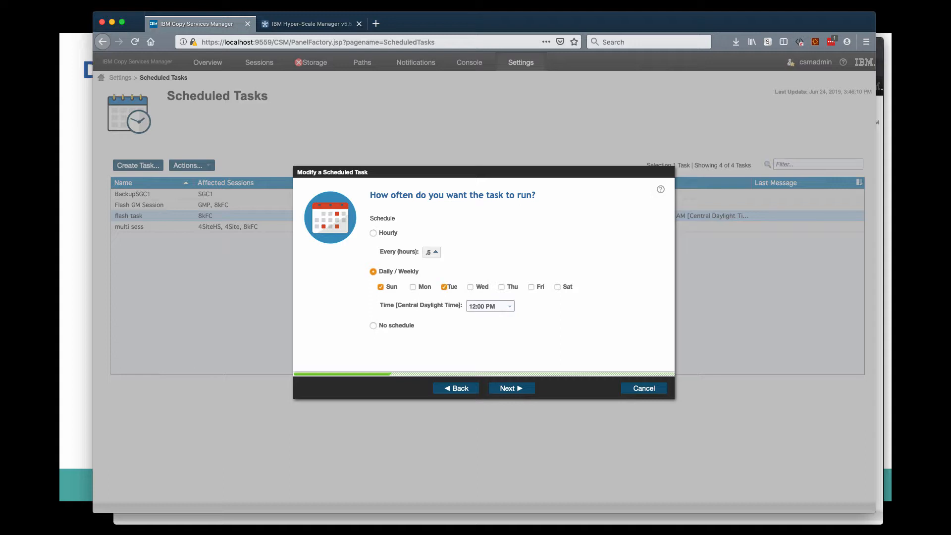
click(380, 286)
click(412, 287)
click(444, 287)
click(470, 287)
click(531, 286)
click(491, 306)
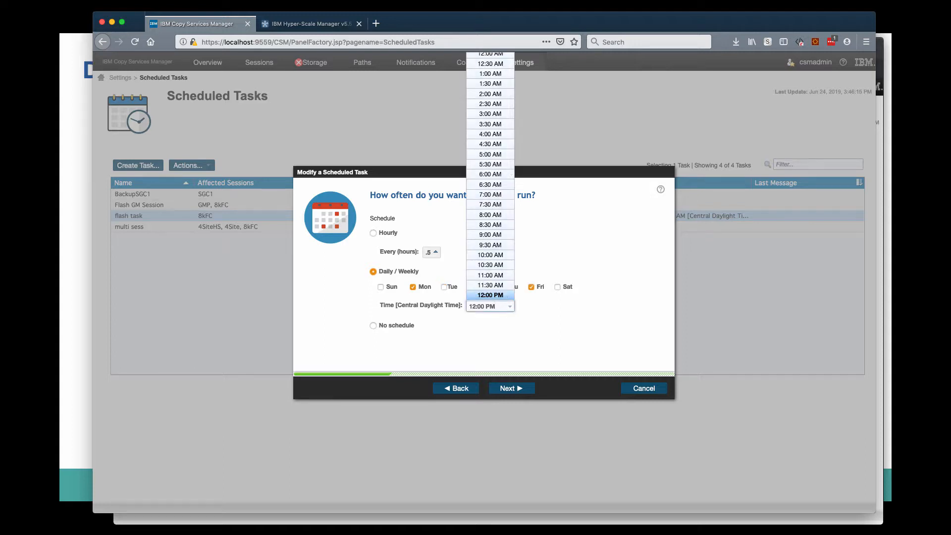
click(490, 215)
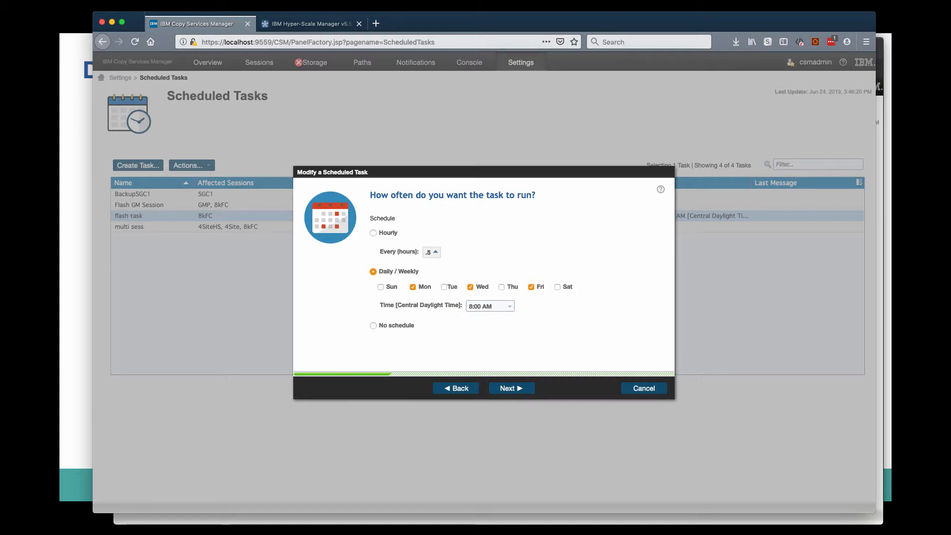
Keep the task's existing Flash action for session 8kFC, submit the task modification and dismiss the resulting message.
click(512, 388)
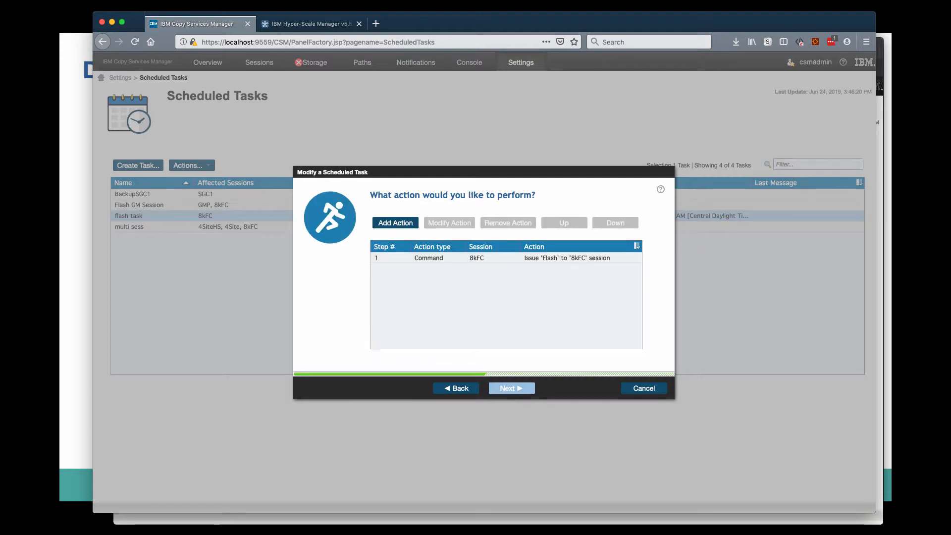
click(512, 388)
click(511, 389)
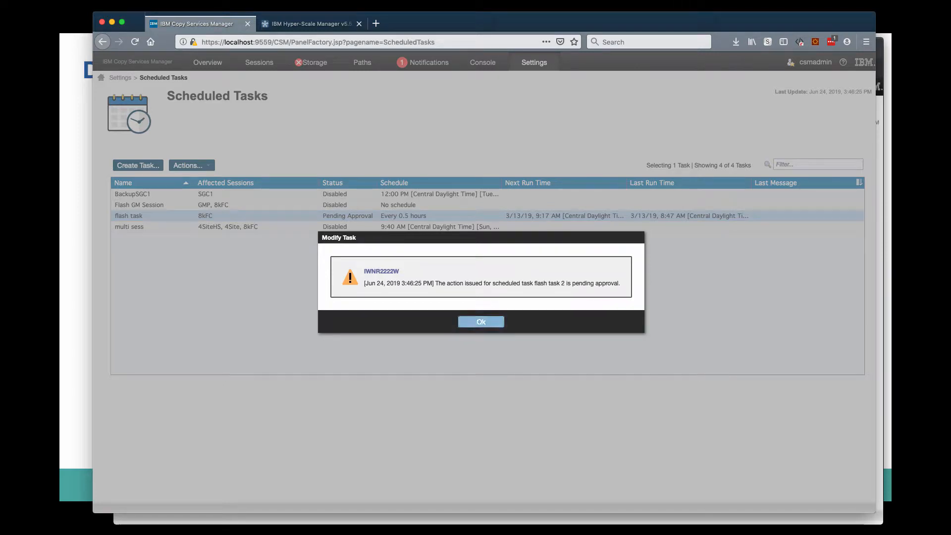
key(Return)
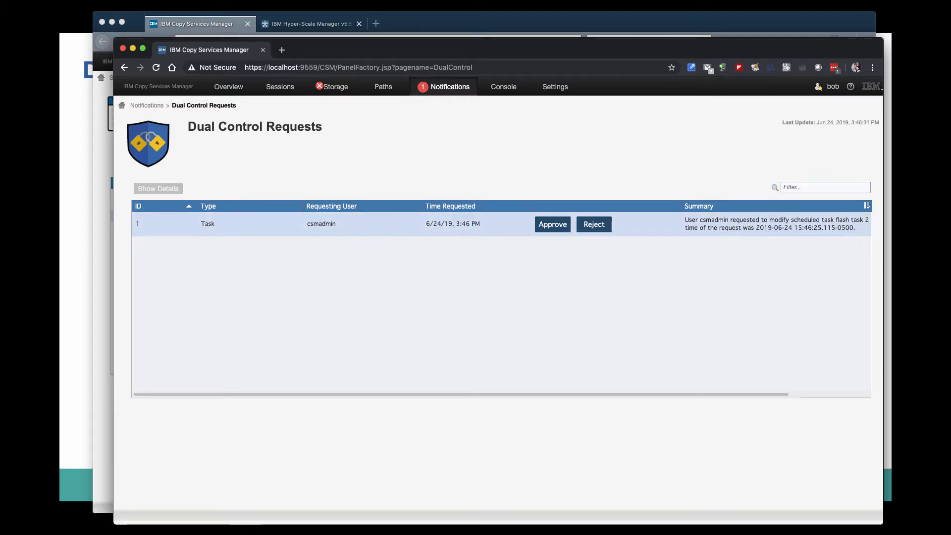
In the second administrator's window, review the pending Task request's general settings and schedule changes.
click(773, 224)
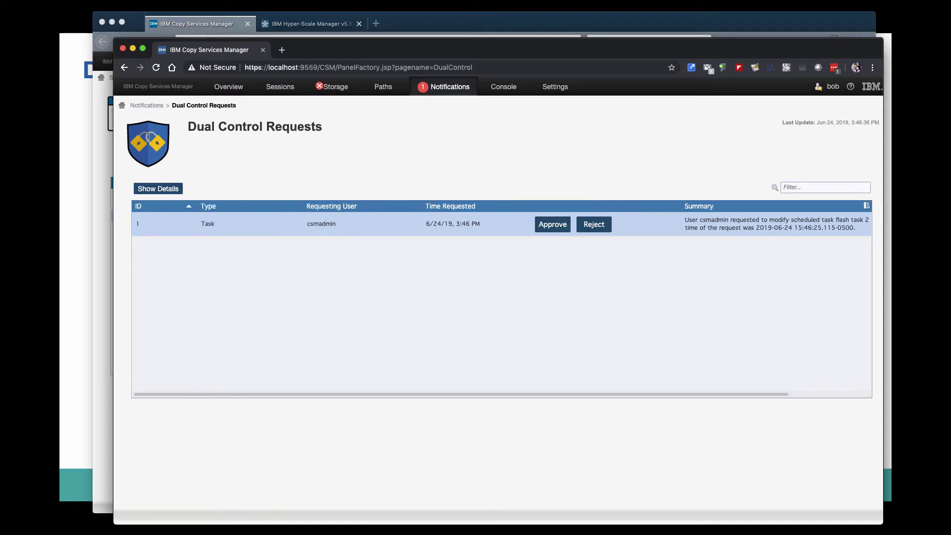
click(158, 189)
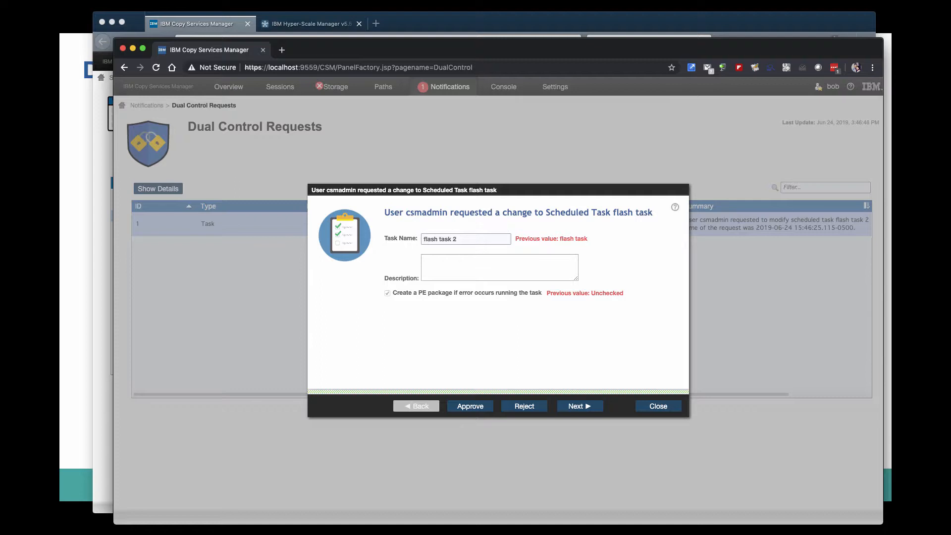
click(580, 406)
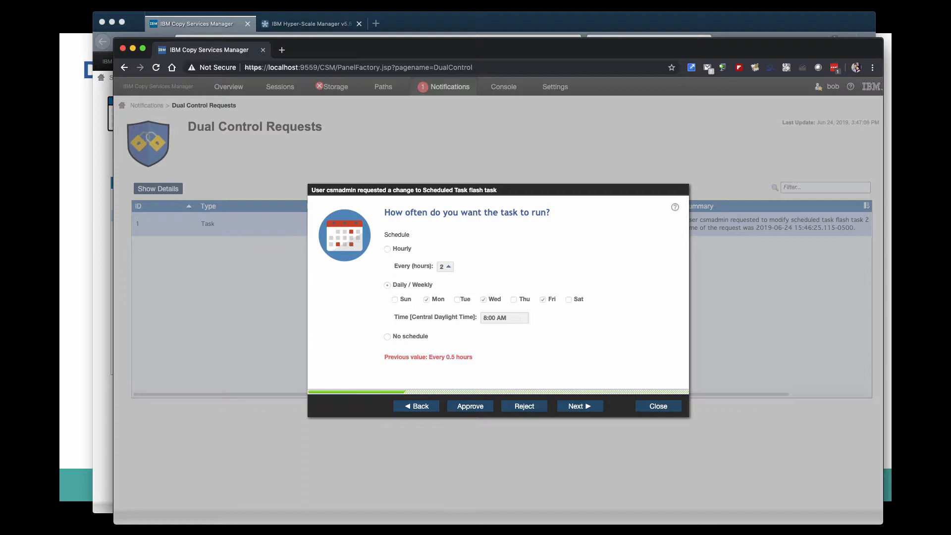
Reject the pending Task request with the reason "Doesn't meet SLAs!" and dismiss the confirmation.
click(524, 406)
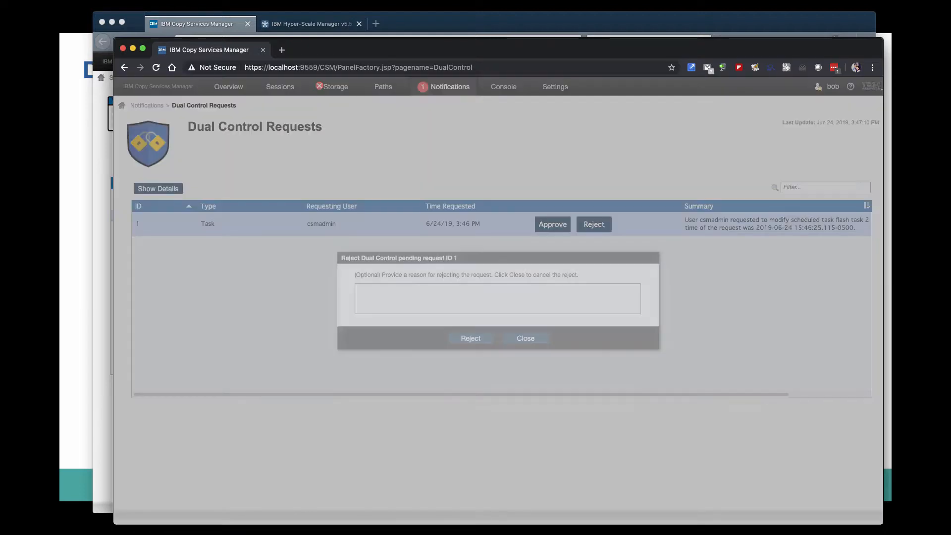
click(506, 299)
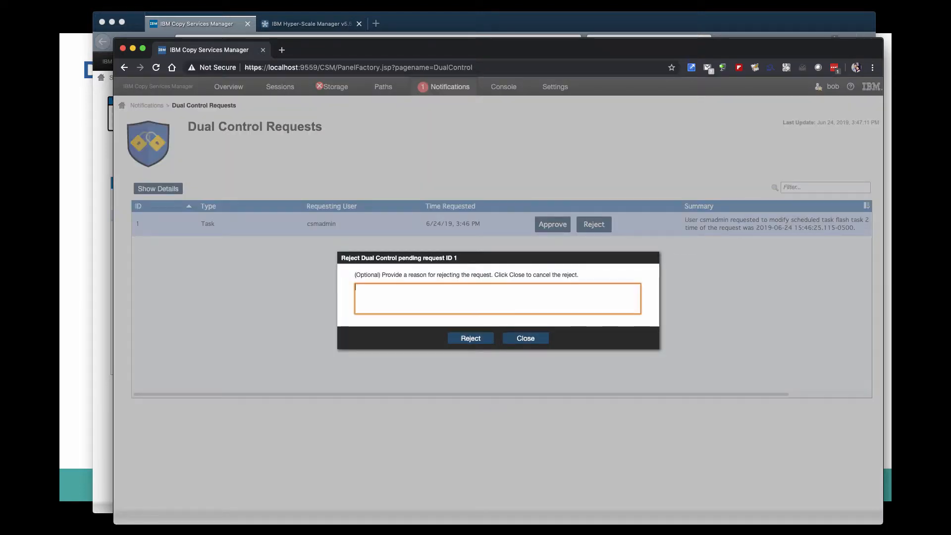
text(Doesn't me)
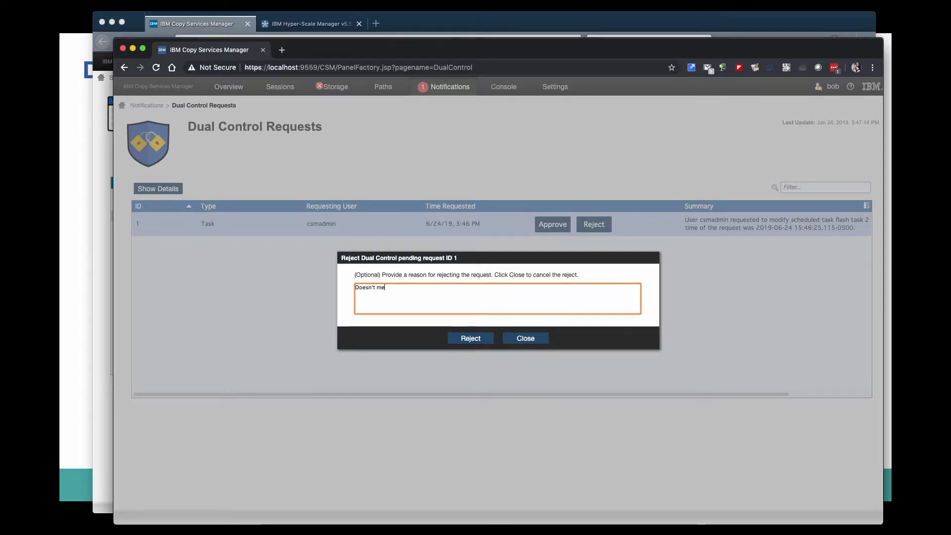
text(et SLAs!)
click(471, 338)
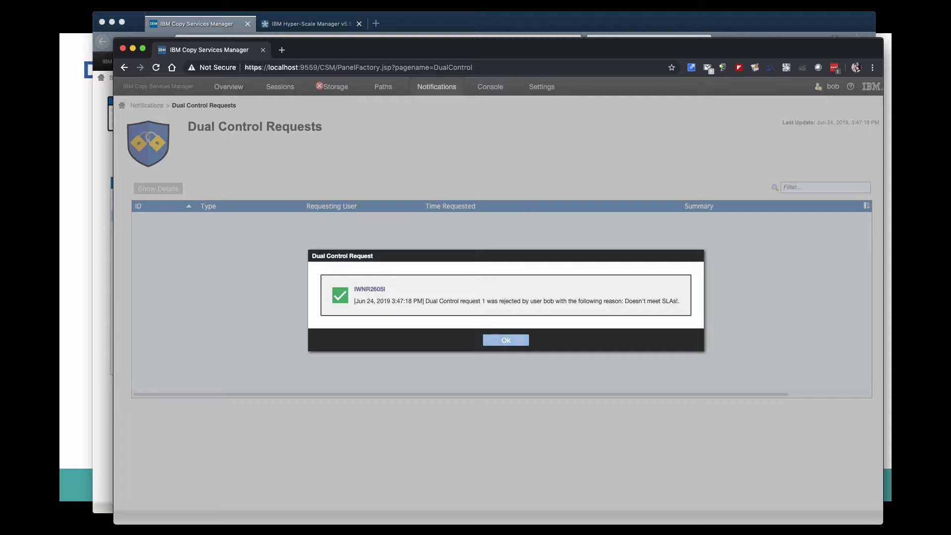
key(Return)
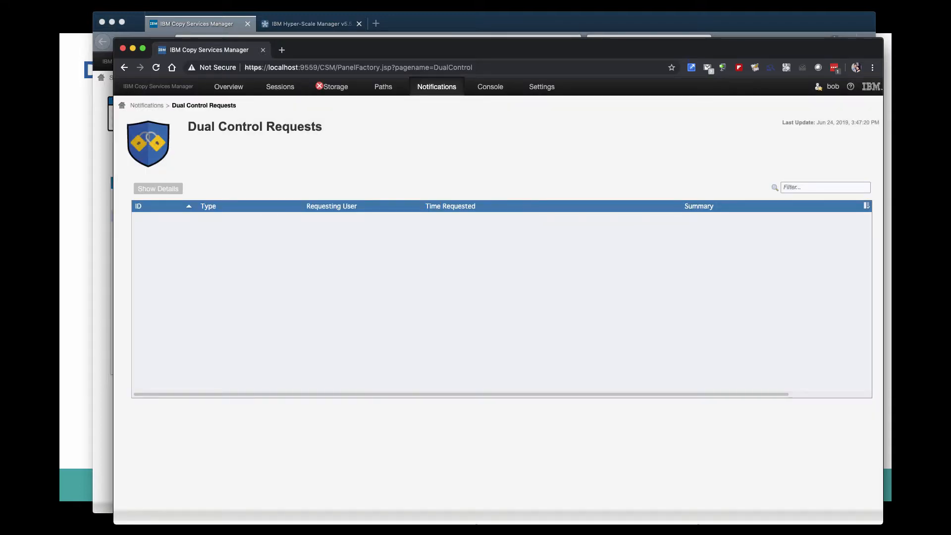
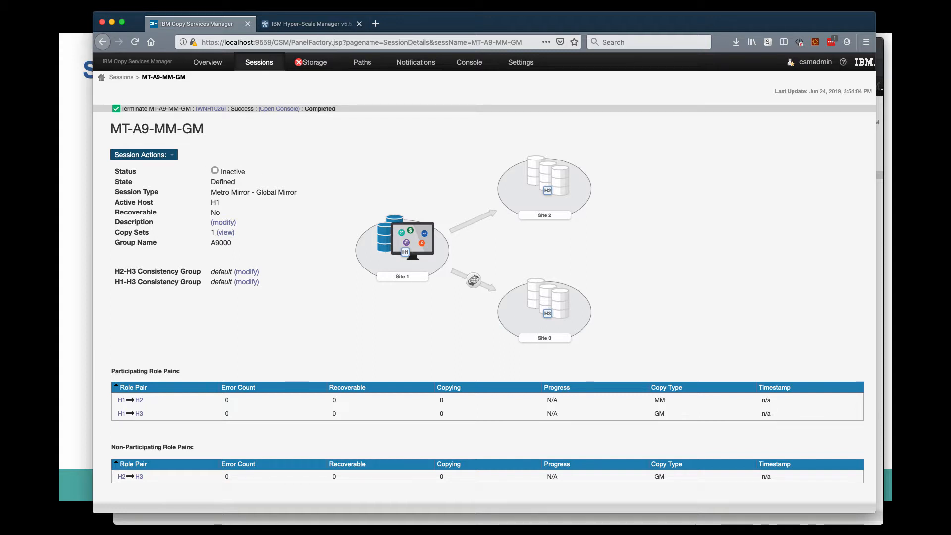
Start session MT-A9-MM-GM with the Start H1->H2 H1->H3 option, after previewing the Metro Mirror and Global Mirror options.
click(141, 154)
mouse_move(134, 169)
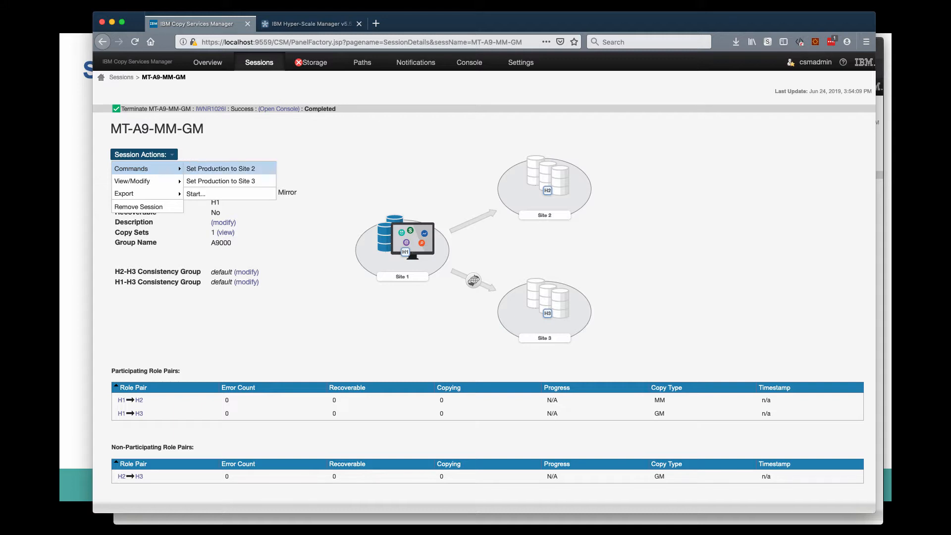
click(195, 194)
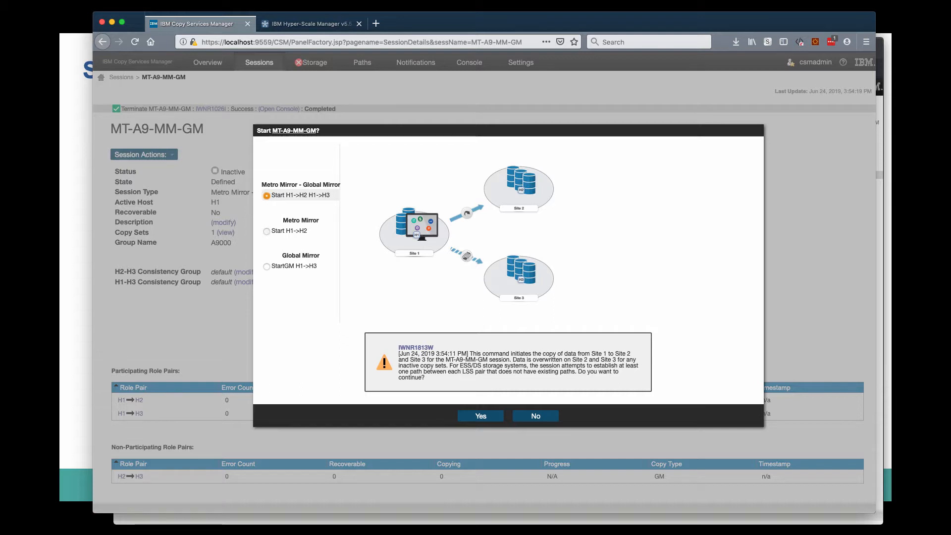
click(267, 232)
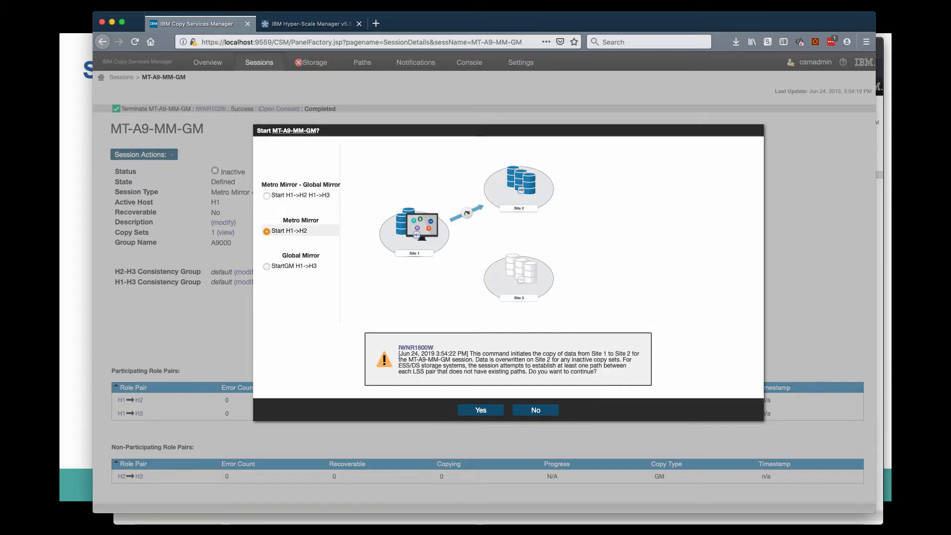
click(267, 267)
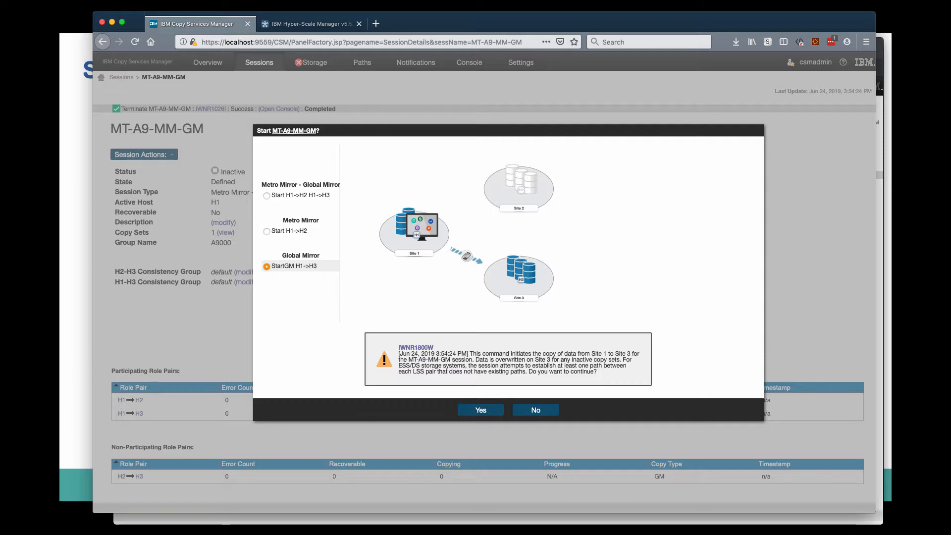
click(267, 195)
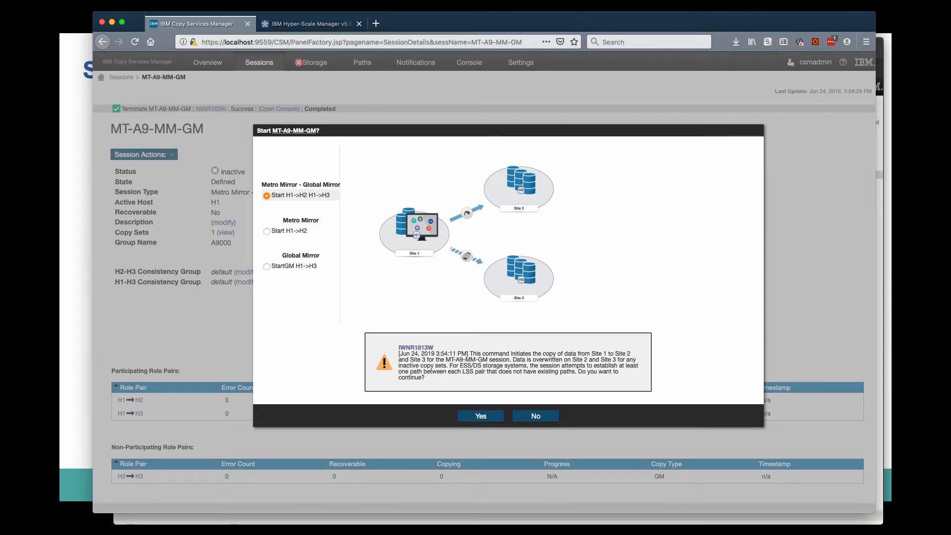
click(481, 416)
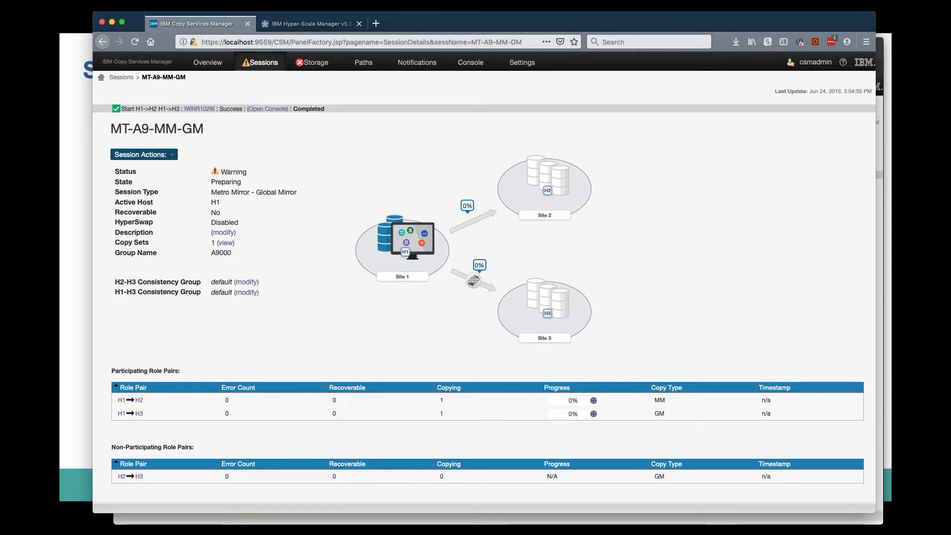
Check the MT-A9-MM-GM replication relations in Hyper-Scale Manager, return to Copy Services Manager and reload the session page.
mouse_move(316, 62)
click(311, 24)
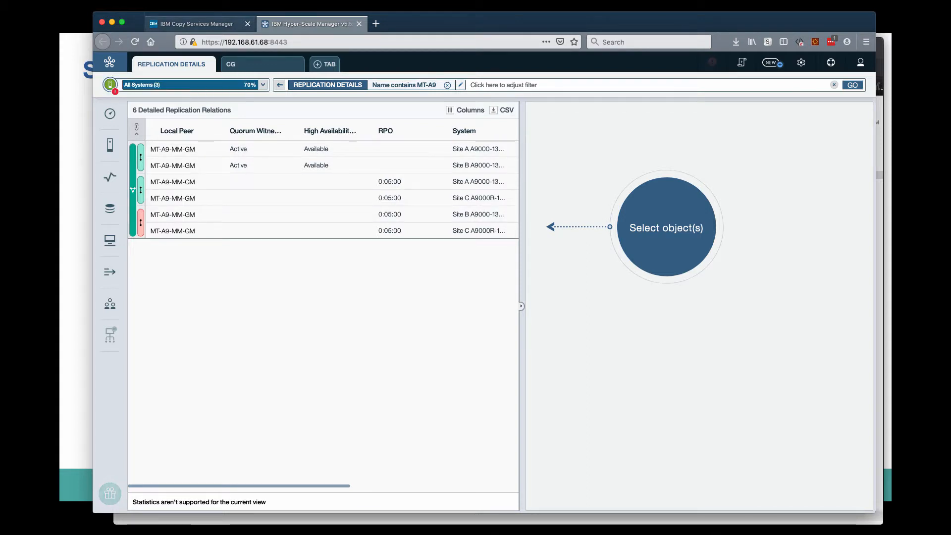
click(196, 24)
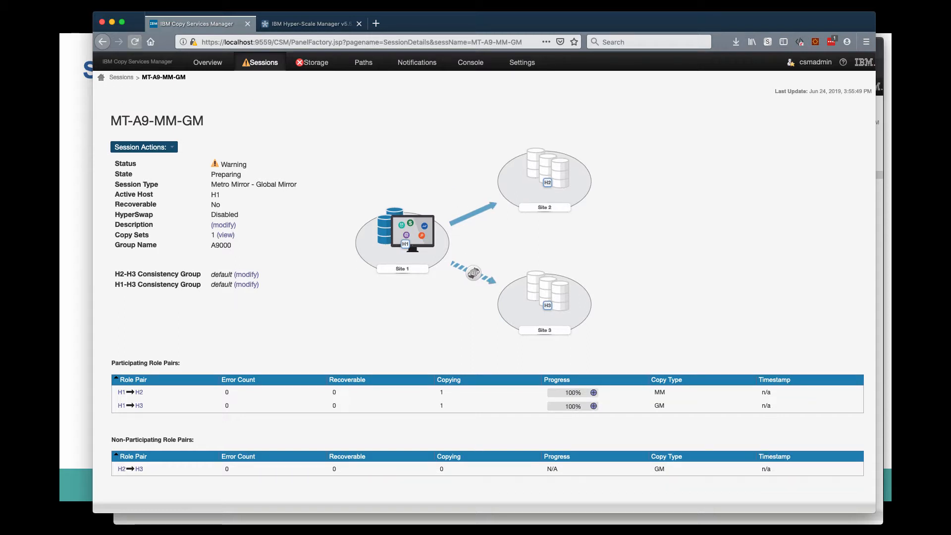
click(135, 42)
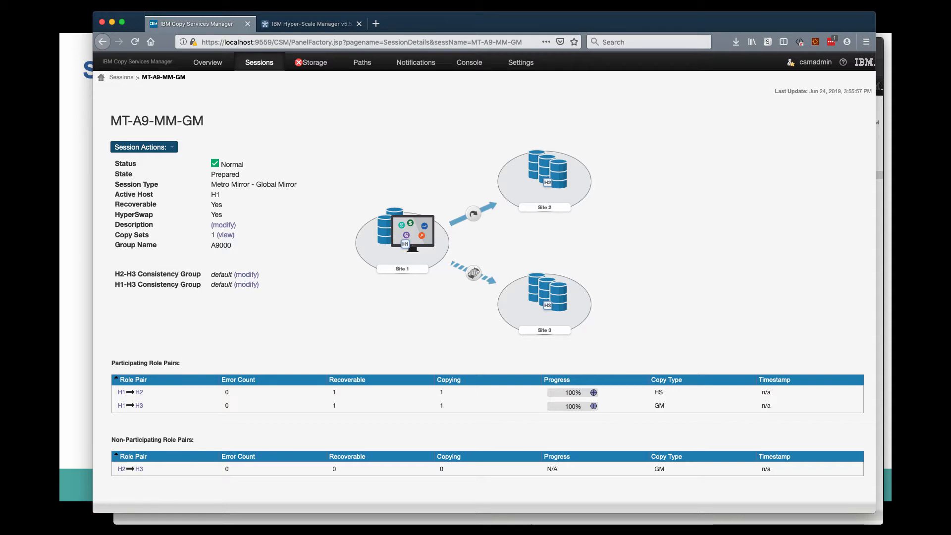
In Hyper-Scale Manager, examine the Multi-site, HyperSwap, Async and Standby properties of the MT-A9-MM-GM relations, and return to Copy Services Manager.
mouse_move(315, 63)
click(311, 24)
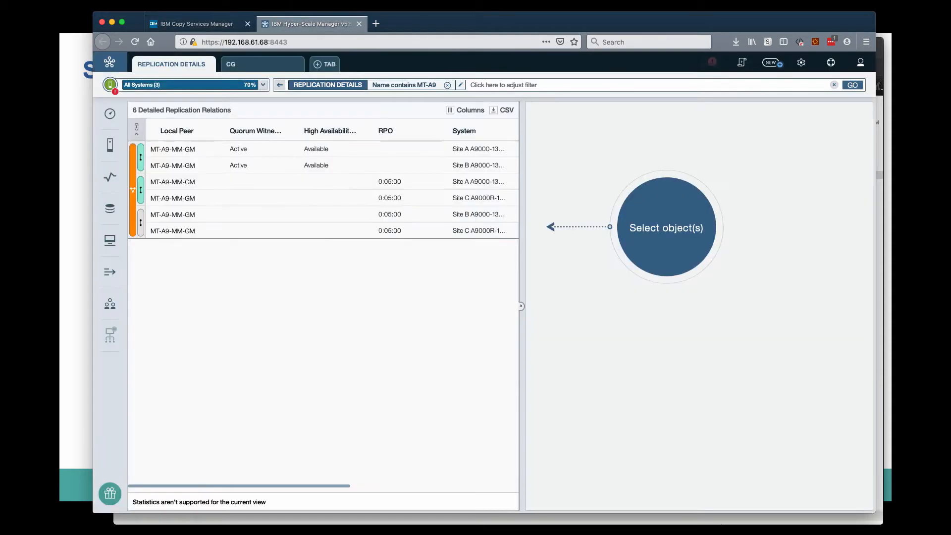
click(287, 149)
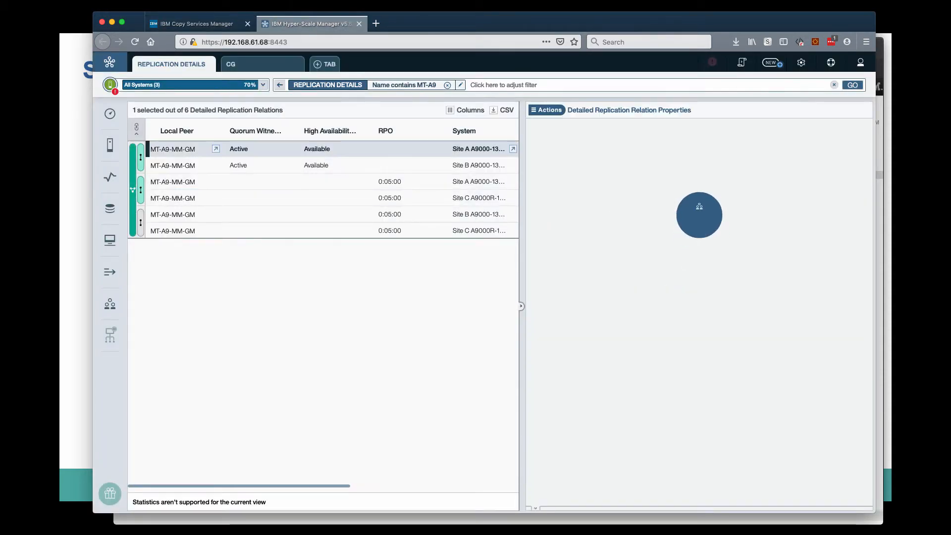
shift+click(282, 231)
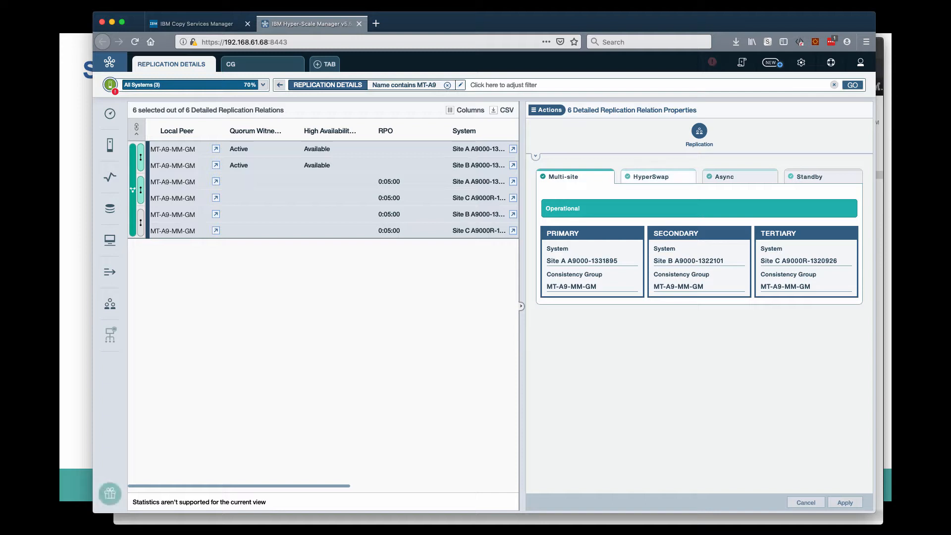
click(658, 177)
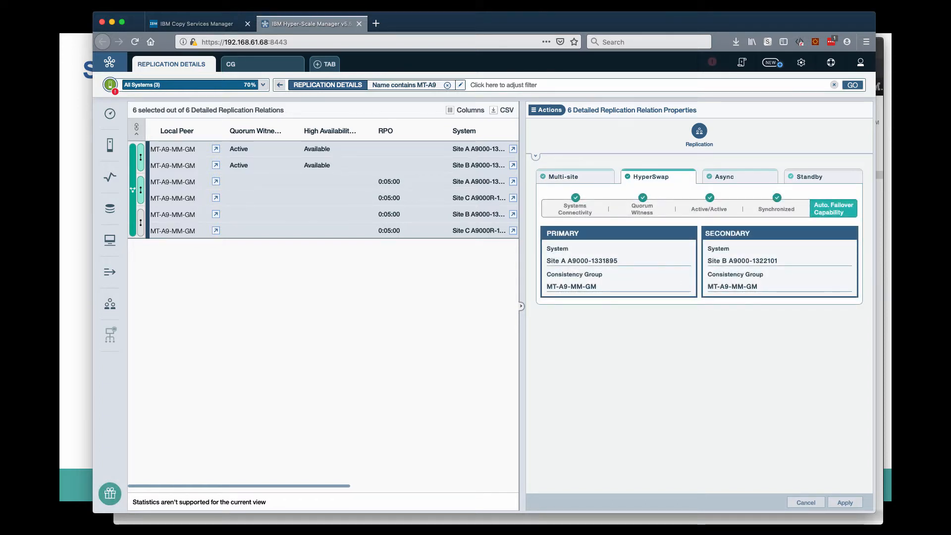
click(740, 177)
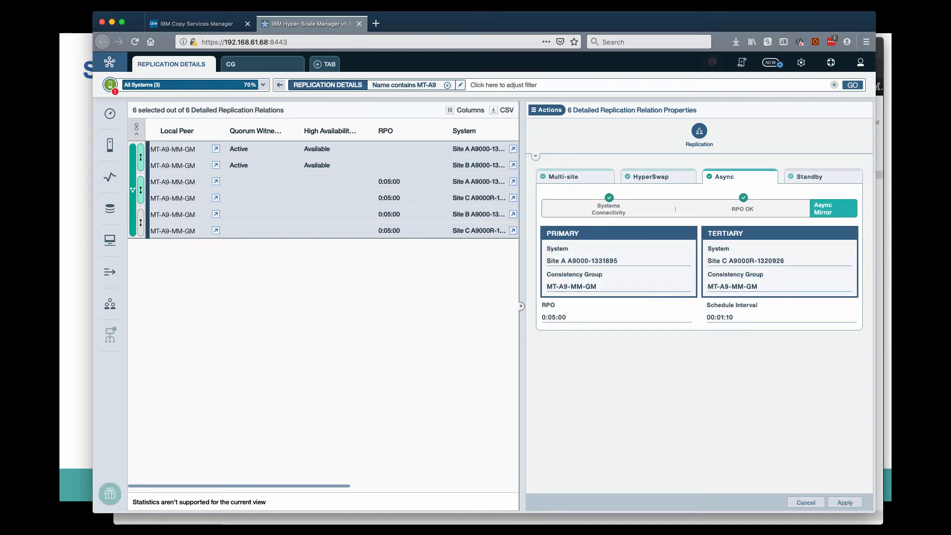
click(823, 177)
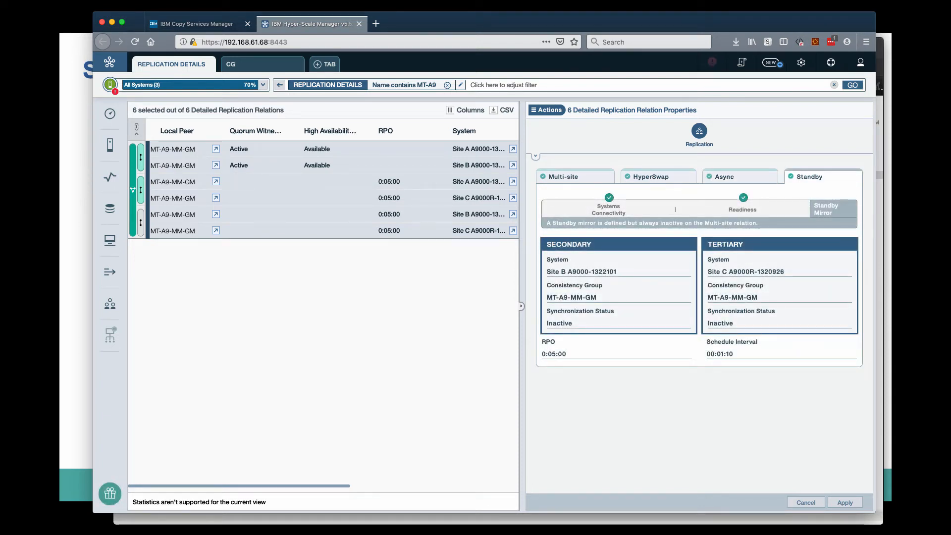
click(199, 24)
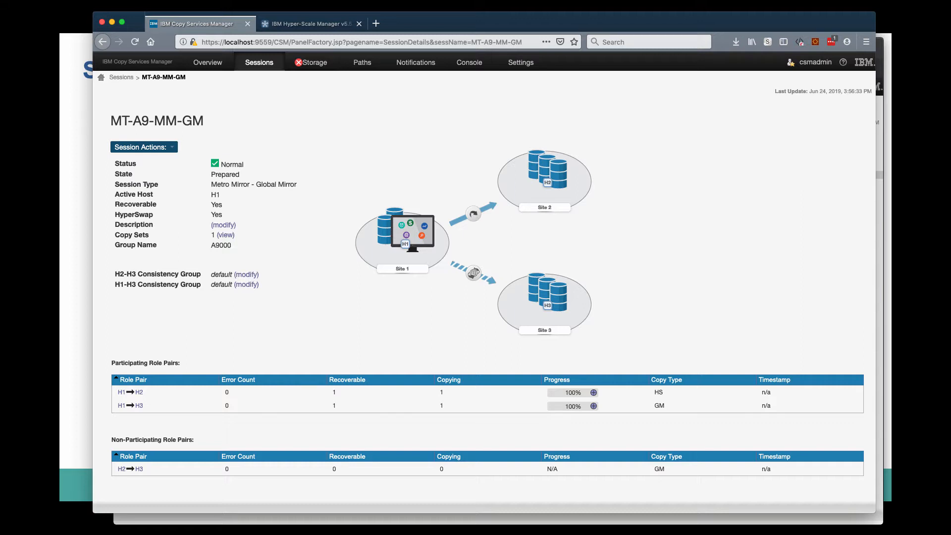
Suspend only the Site 1 to Site 2 replication of session MT-A9-MM-GM with SuspendH1H2.
click(144, 148)
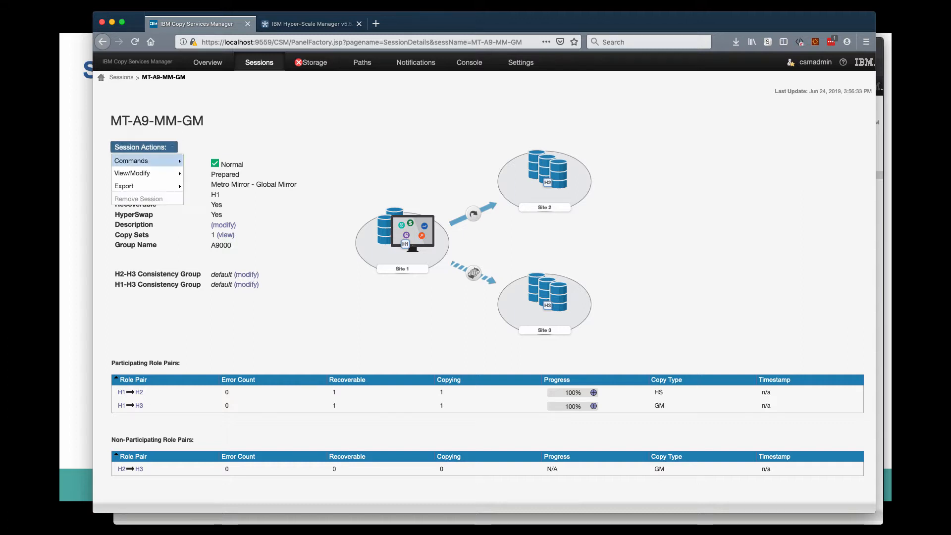
mouse_move(144, 161)
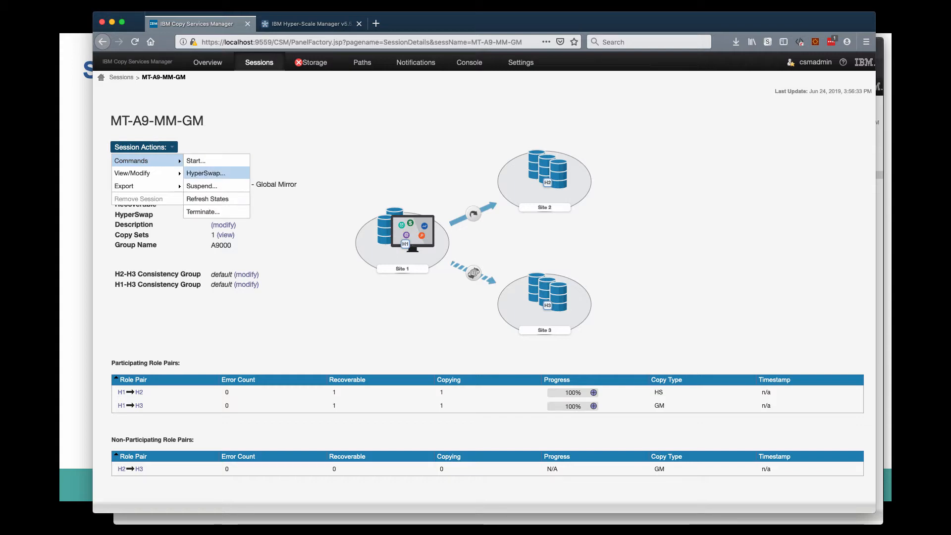
click(201, 186)
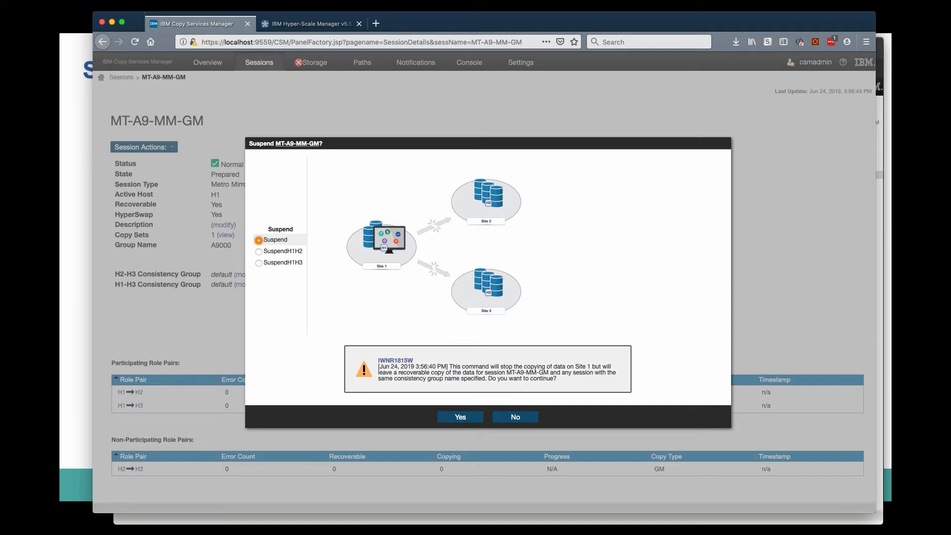
click(259, 252)
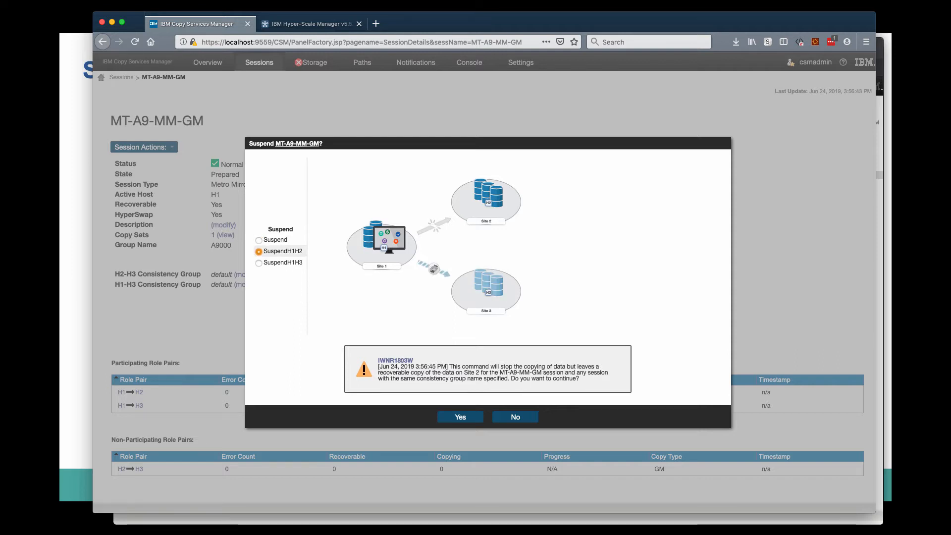
click(460, 418)
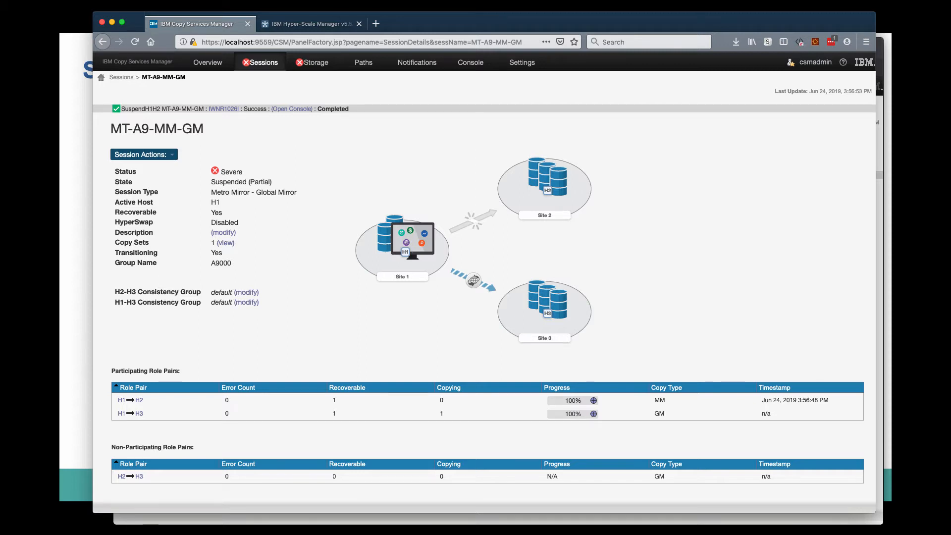
Fail over session MT-A9-MM-GM to Site 2 with FailoverH2.
click(144, 155)
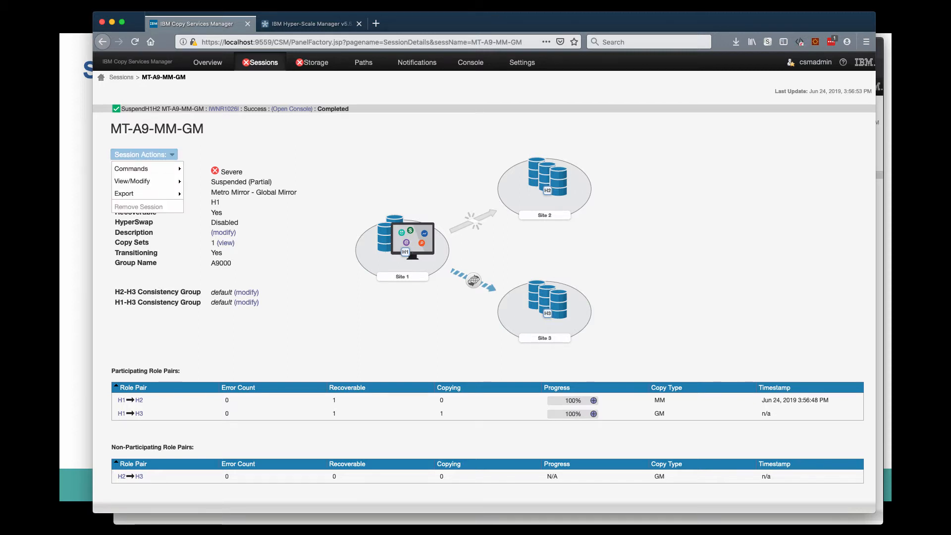
mouse_move(143, 169)
click(199, 193)
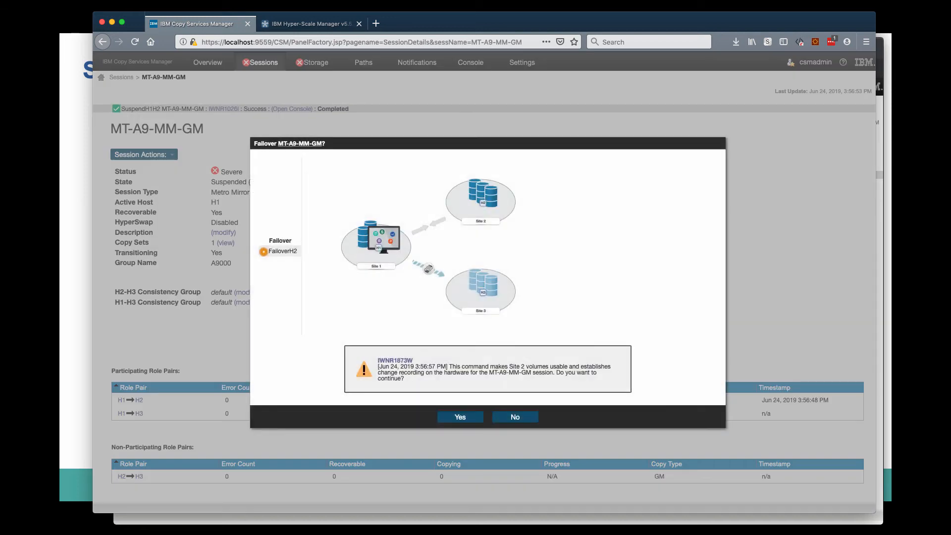
click(460, 417)
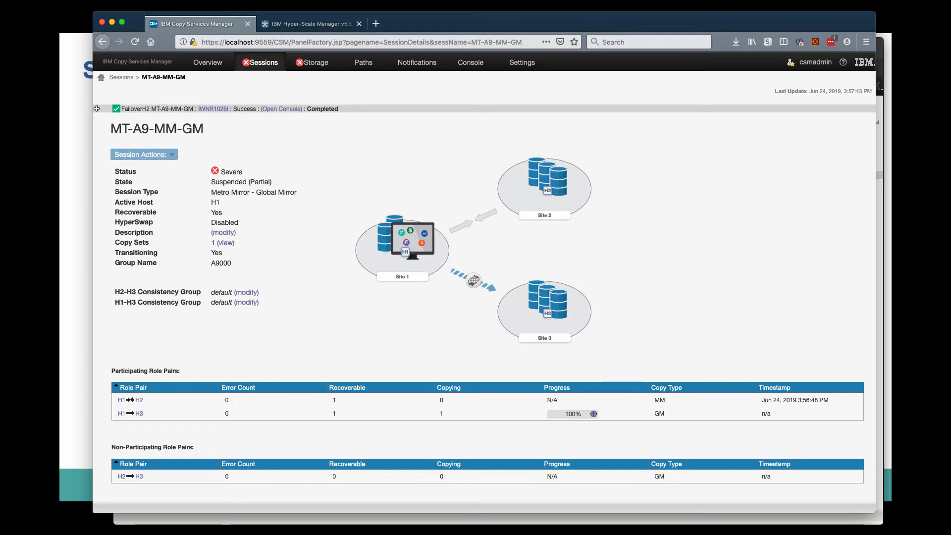
Restart the Metro Mirror replication of session MT-A9-MM-GM with Start H1->H2.
click(144, 155)
mouse_move(131, 169)
click(196, 169)
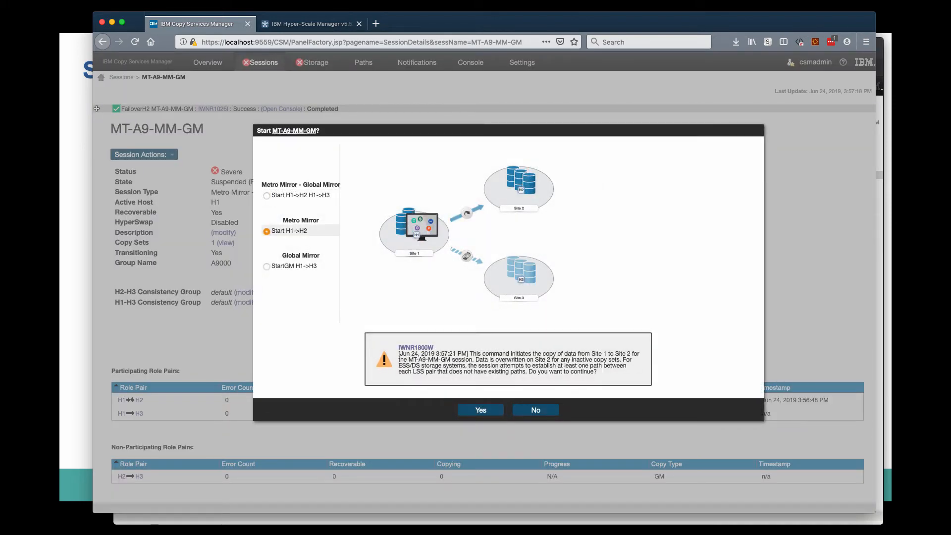
click(480, 416)
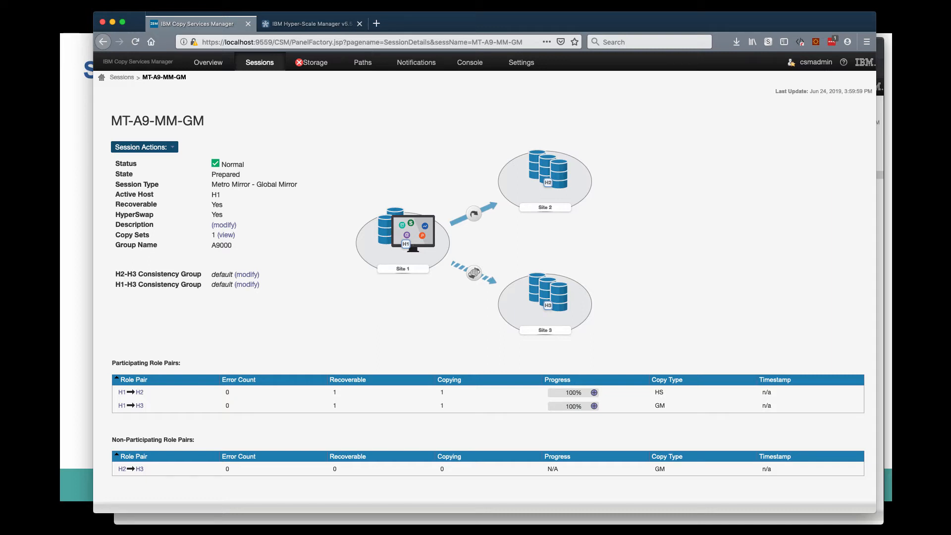
Run HyperSwap H2 on session MT-A9-MM-GM to move production to Site 2.
click(144, 147)
mouse_move(147, 161)
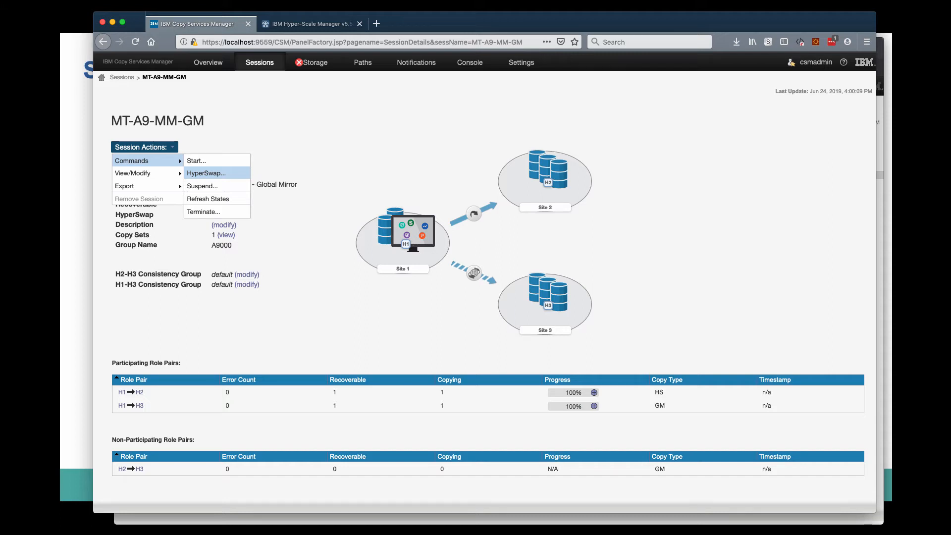
click(206, 173)
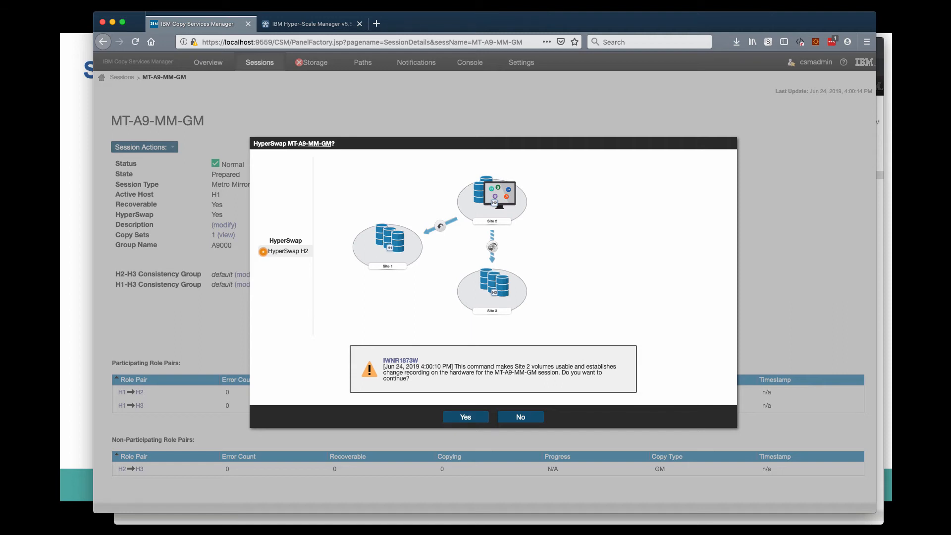
click(466, 417)
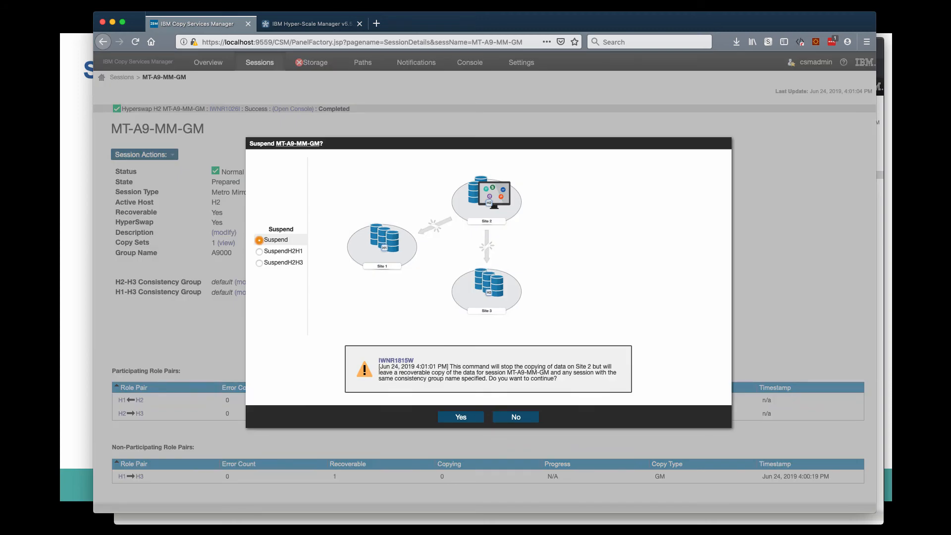
click(516, 416)
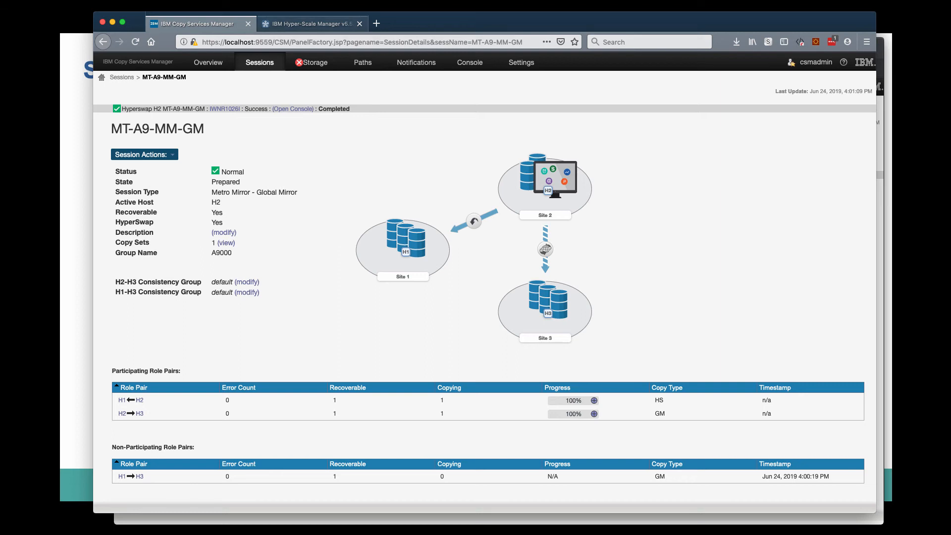
Check the primary, secondary and tertiary system roles of MT-A9-MM-GM in Hyper-Scale Manager and return to Copy Services Manager.
click(312, 24)
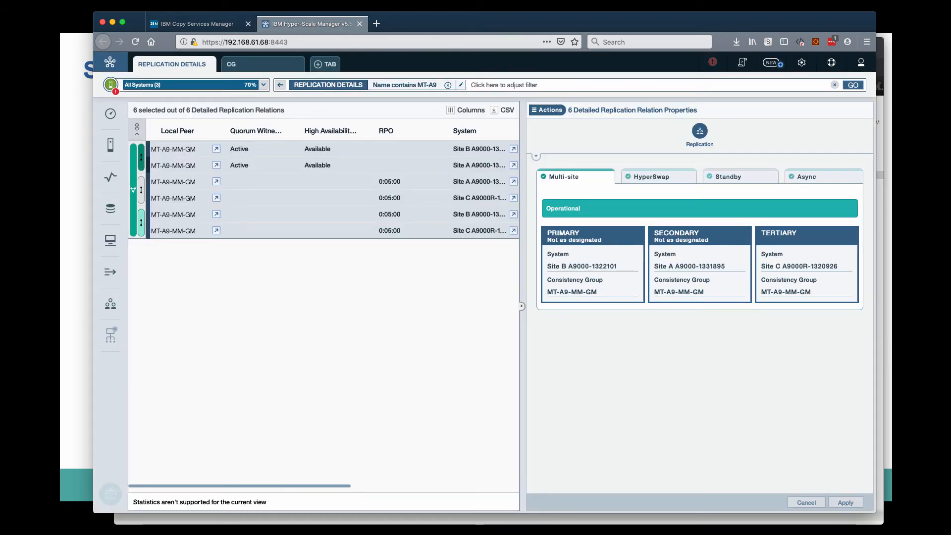
mouse_move(133, 161)
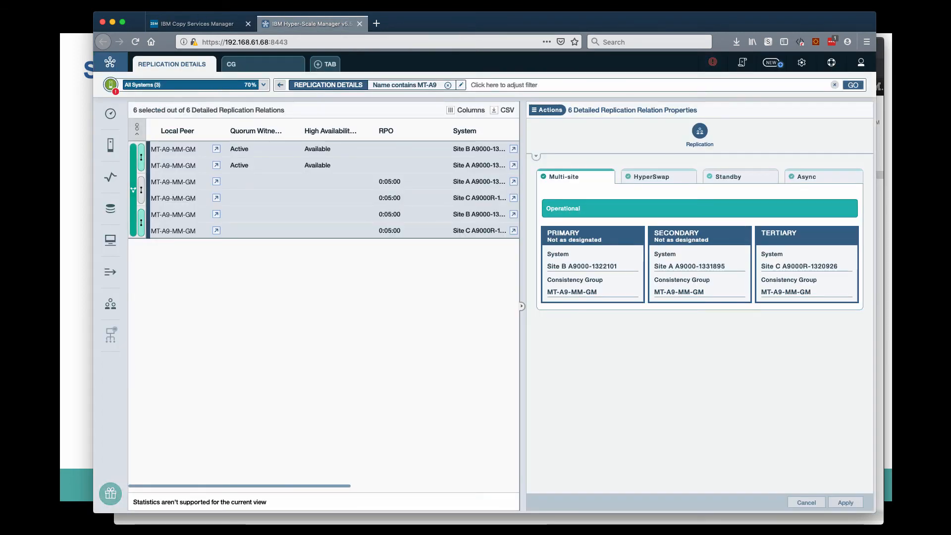
click(197, 24)
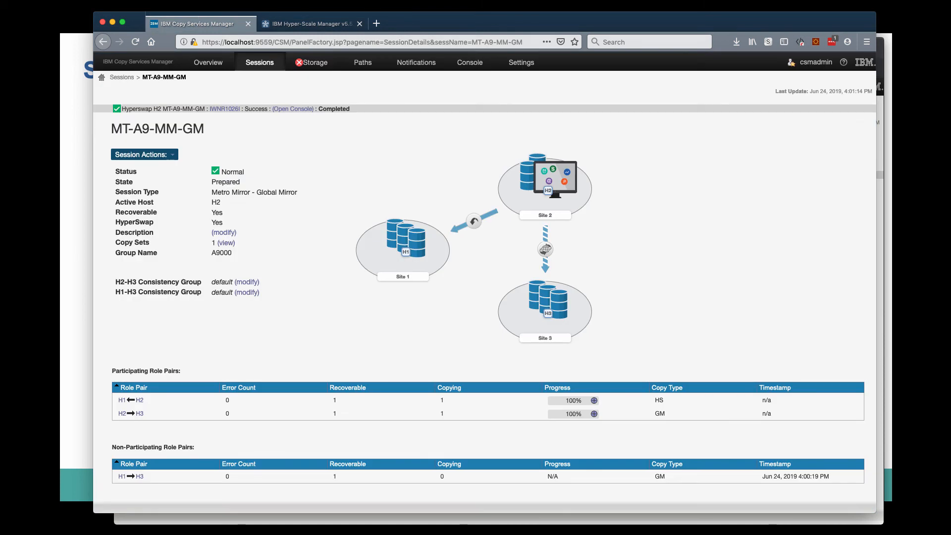